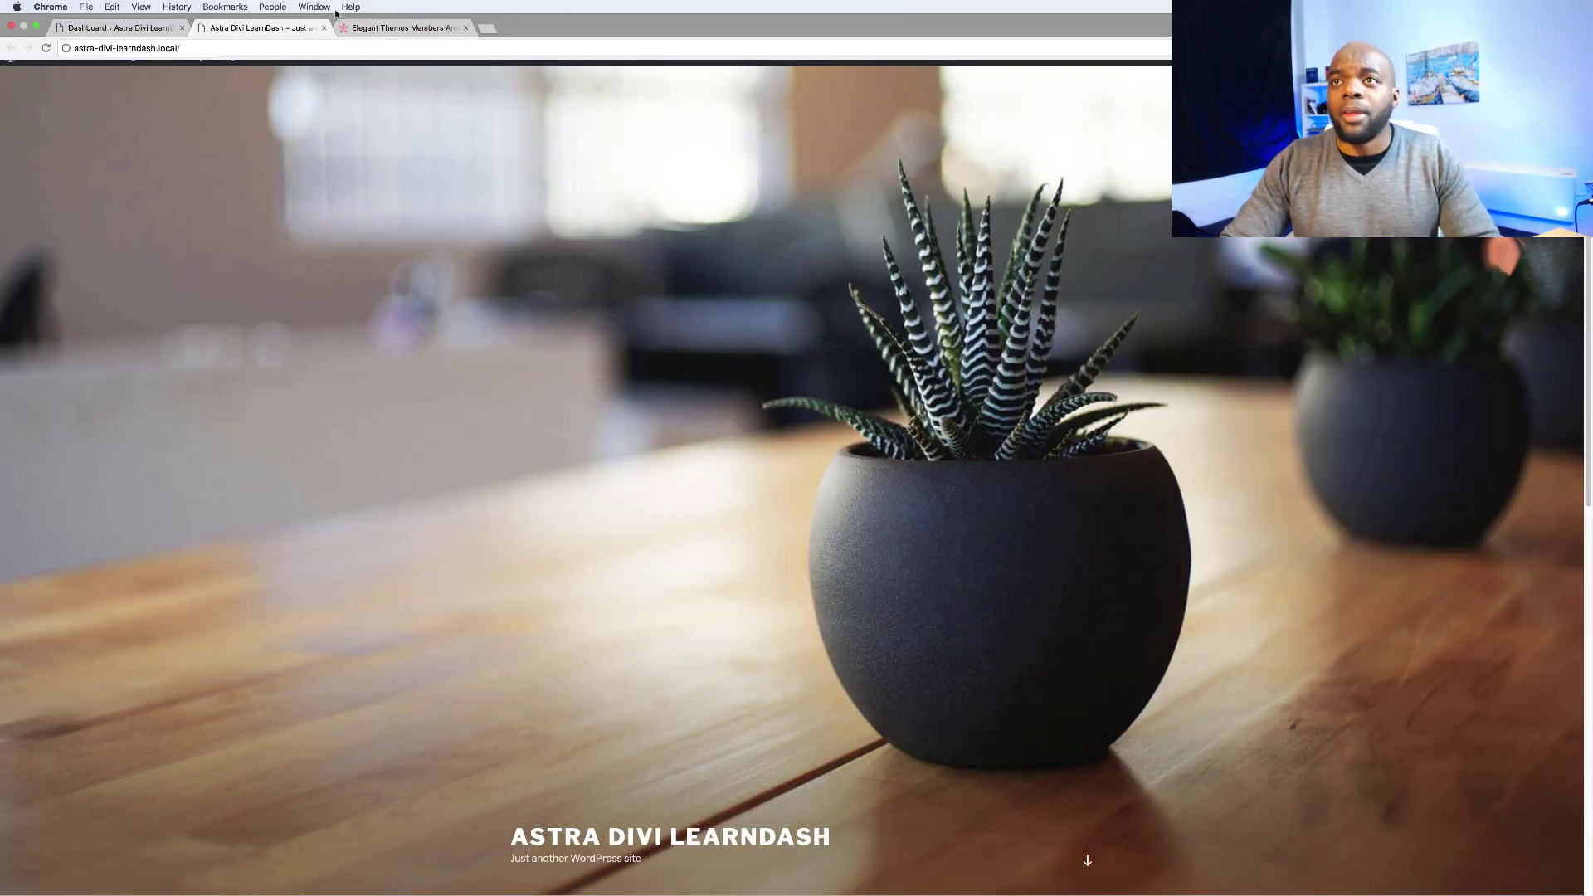
Step: Close the front page, search 'astra' under Add New themes, then install and activate Astra
click(324, 31)
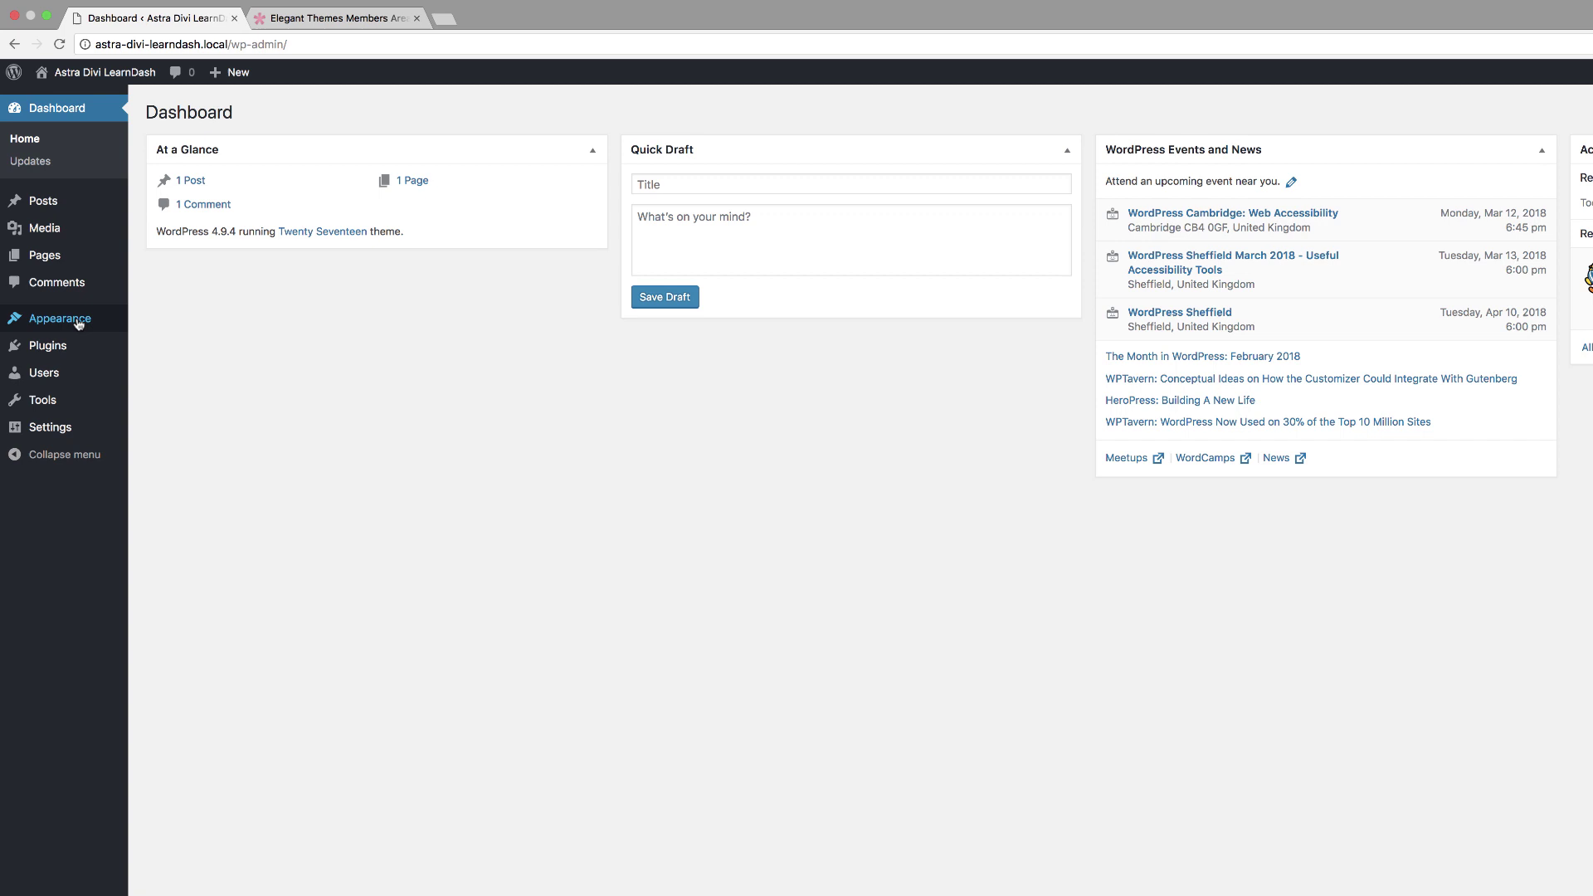
mouse_move(78, 323)
click(166, 323)
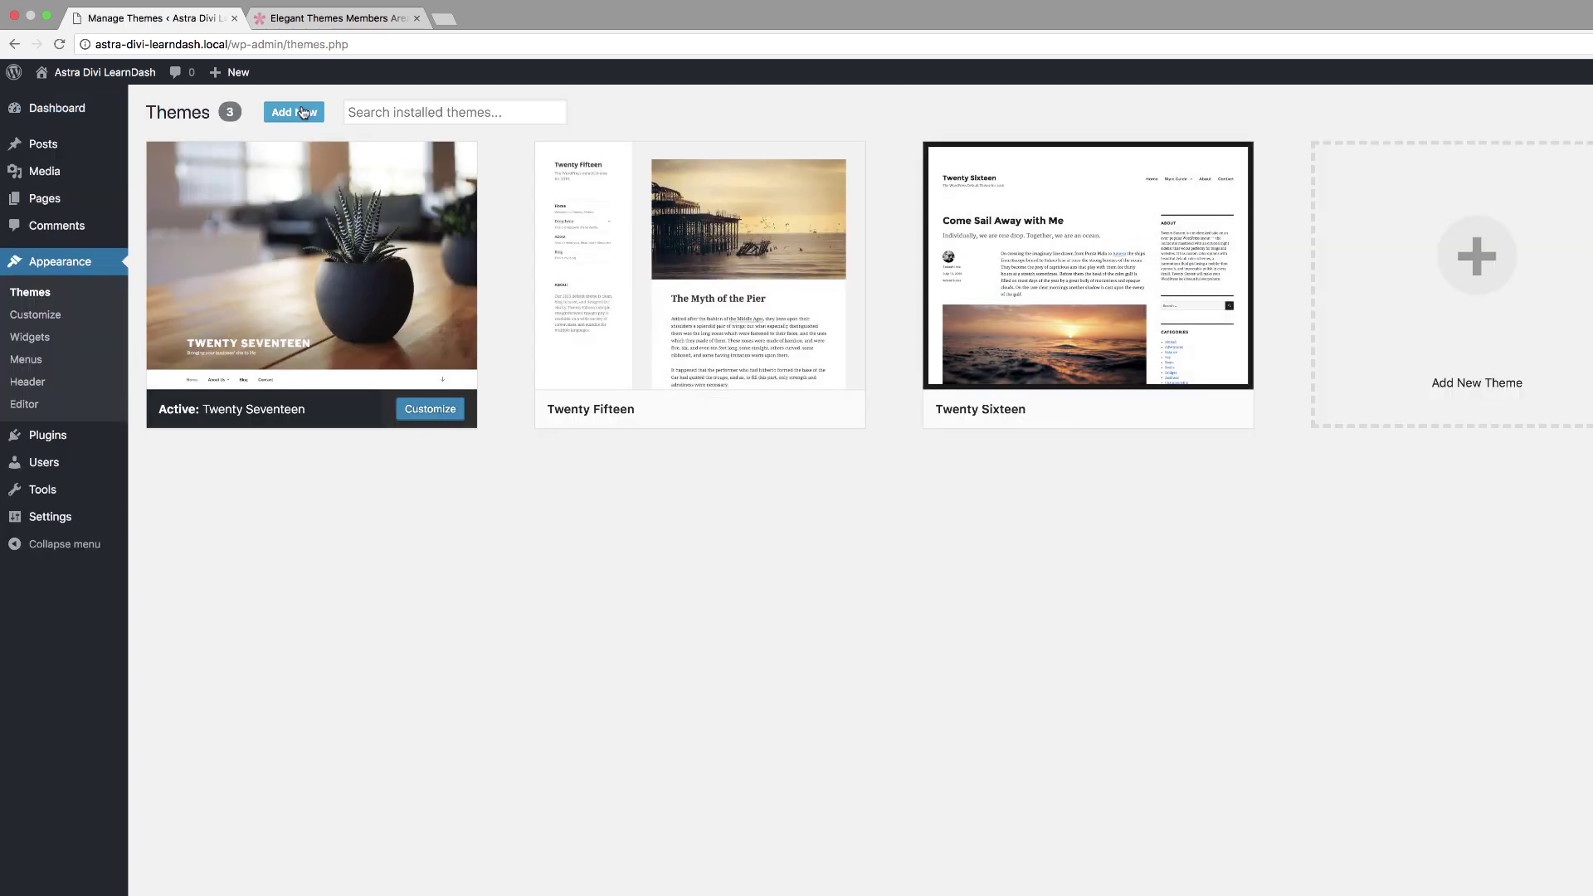
click(301, 112)
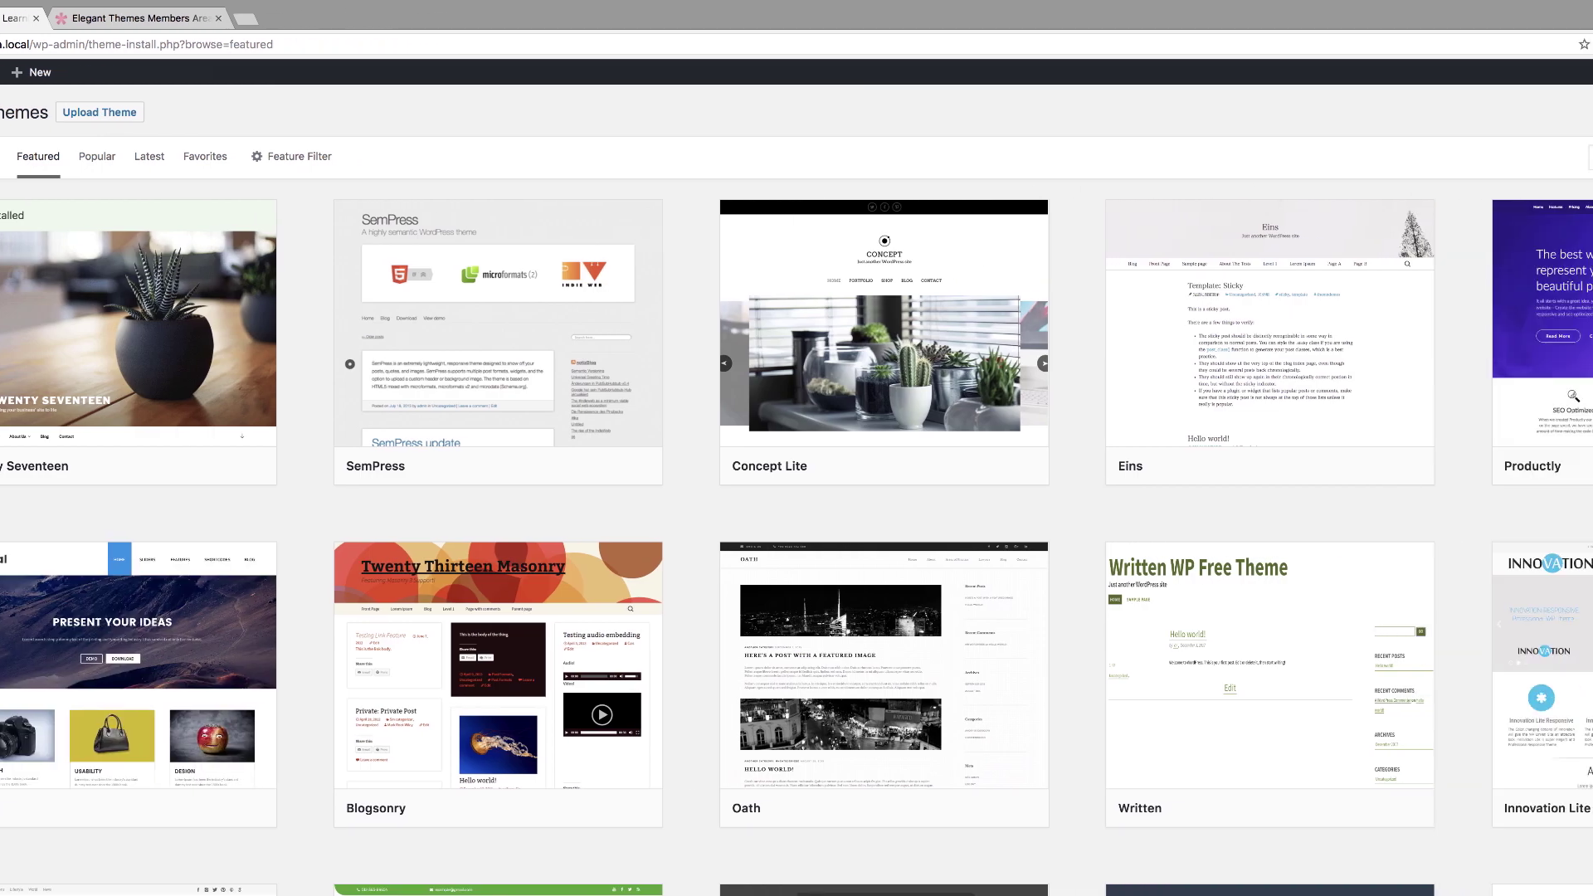
text(as)
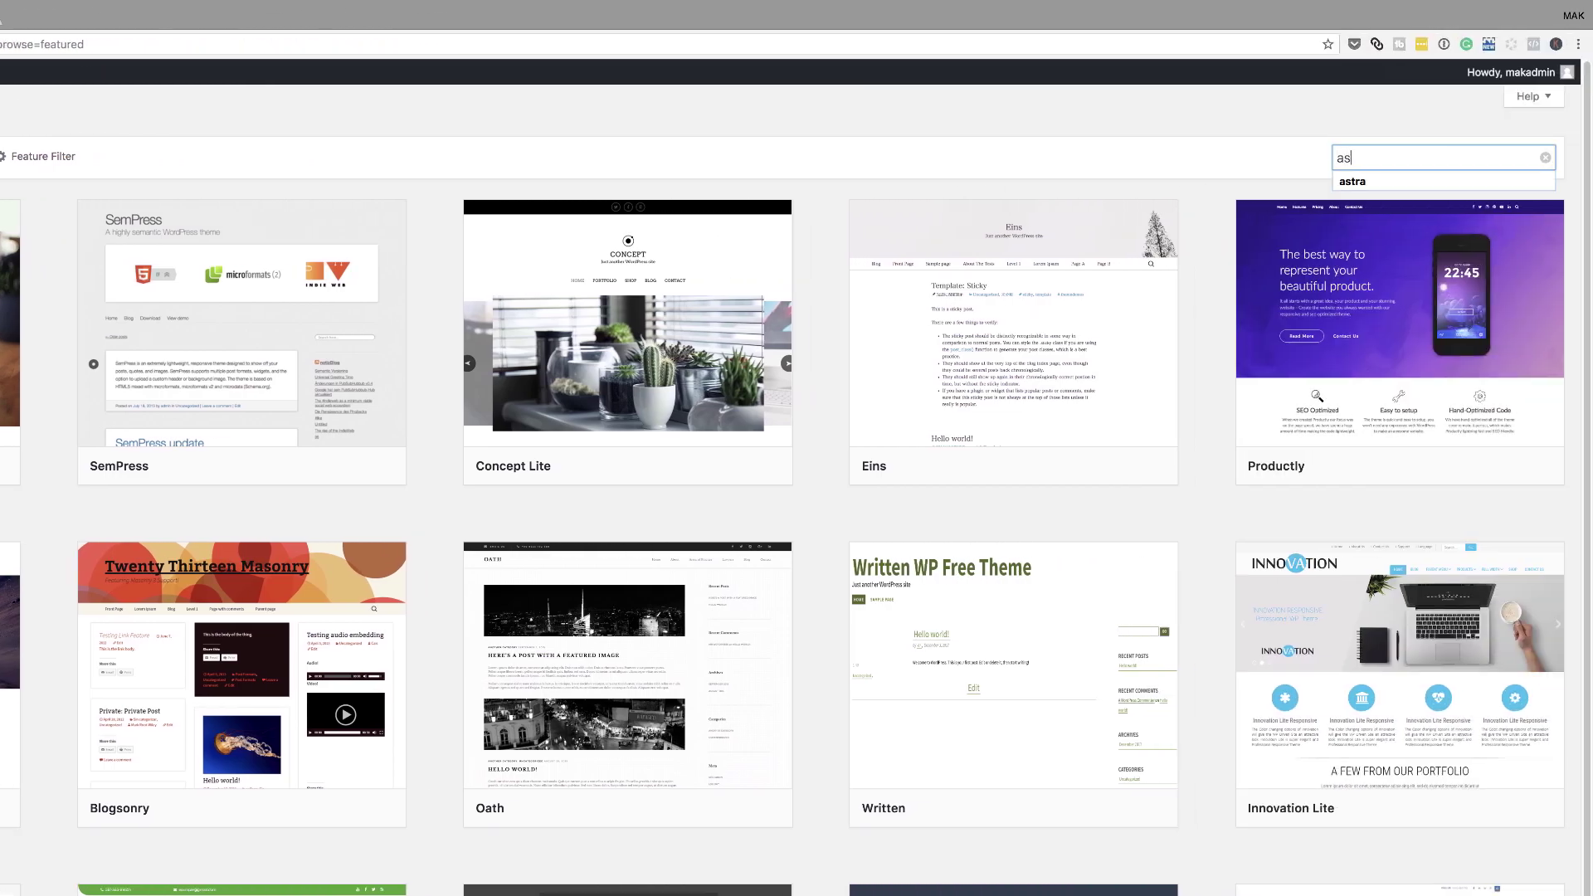
text(tra)
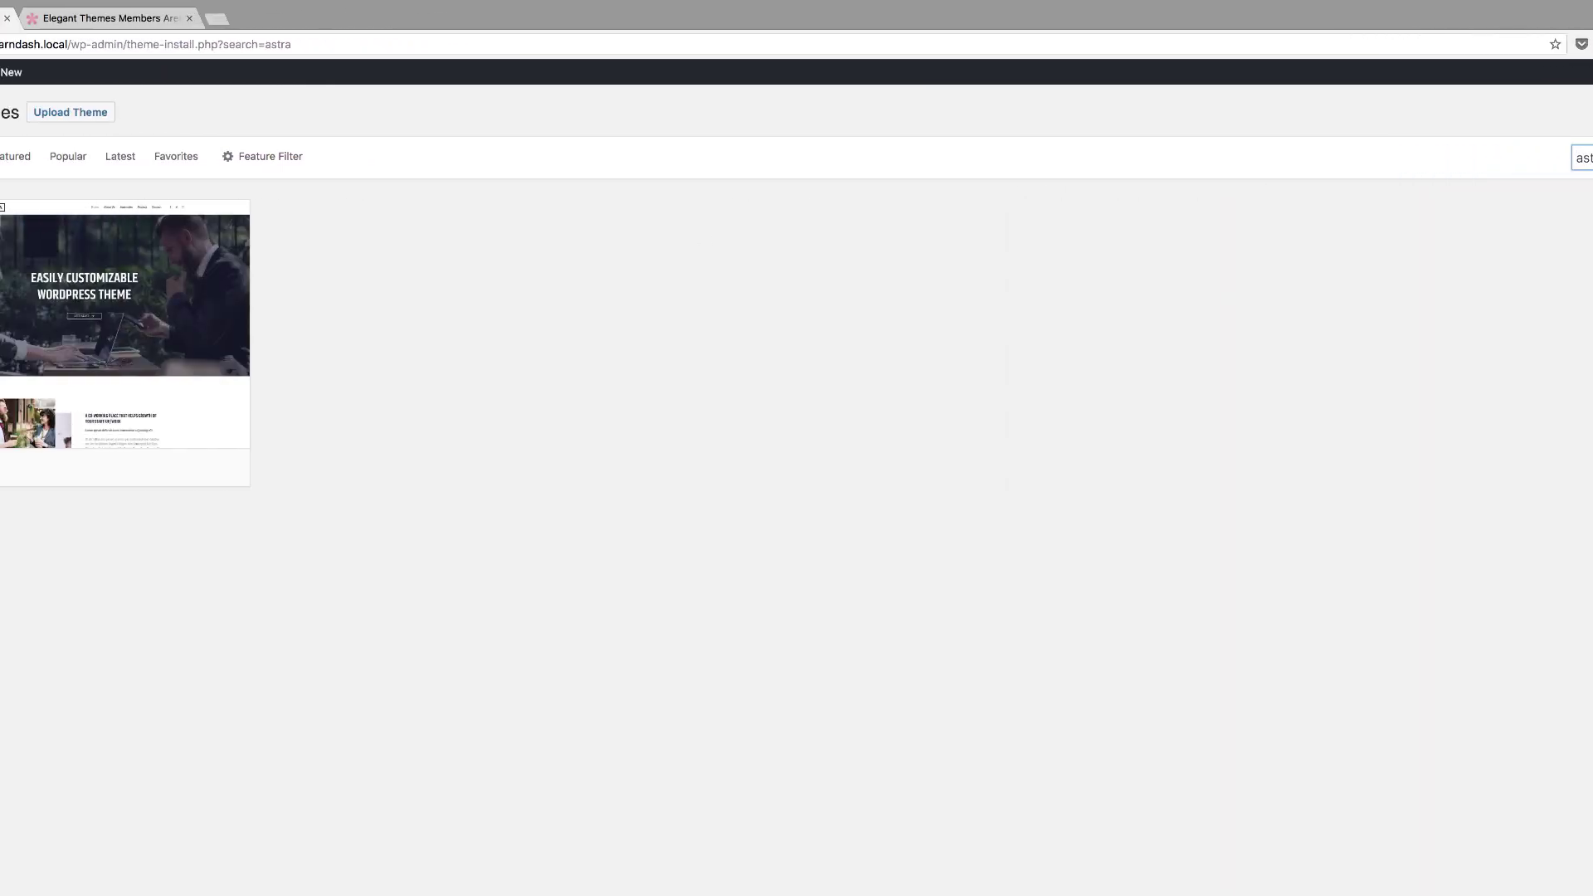
mouse_move(83, 323)
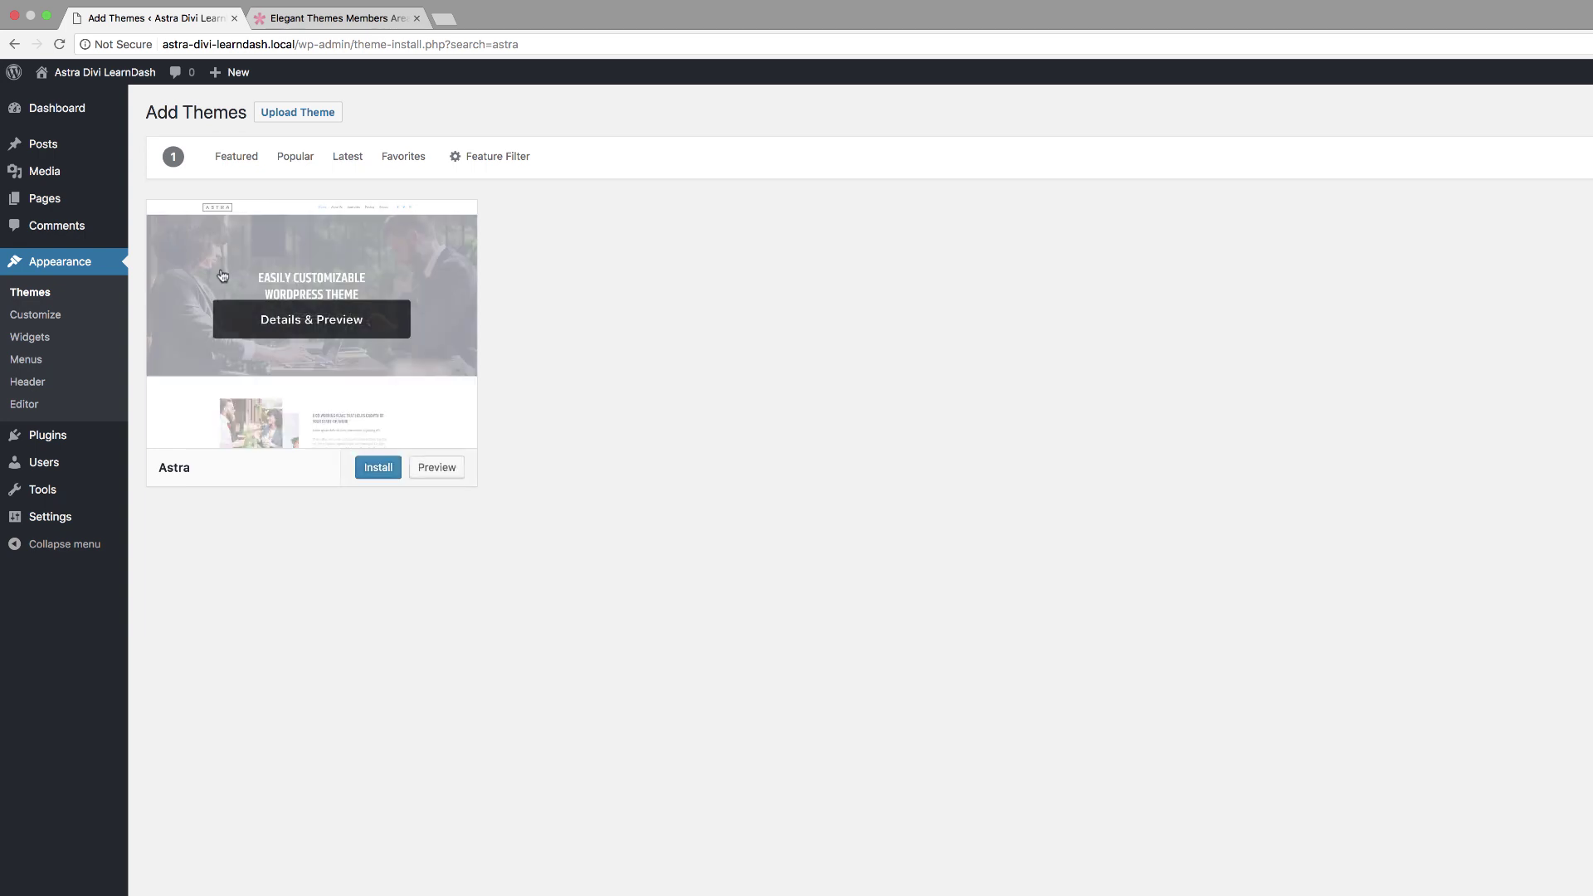
click(378, 470)
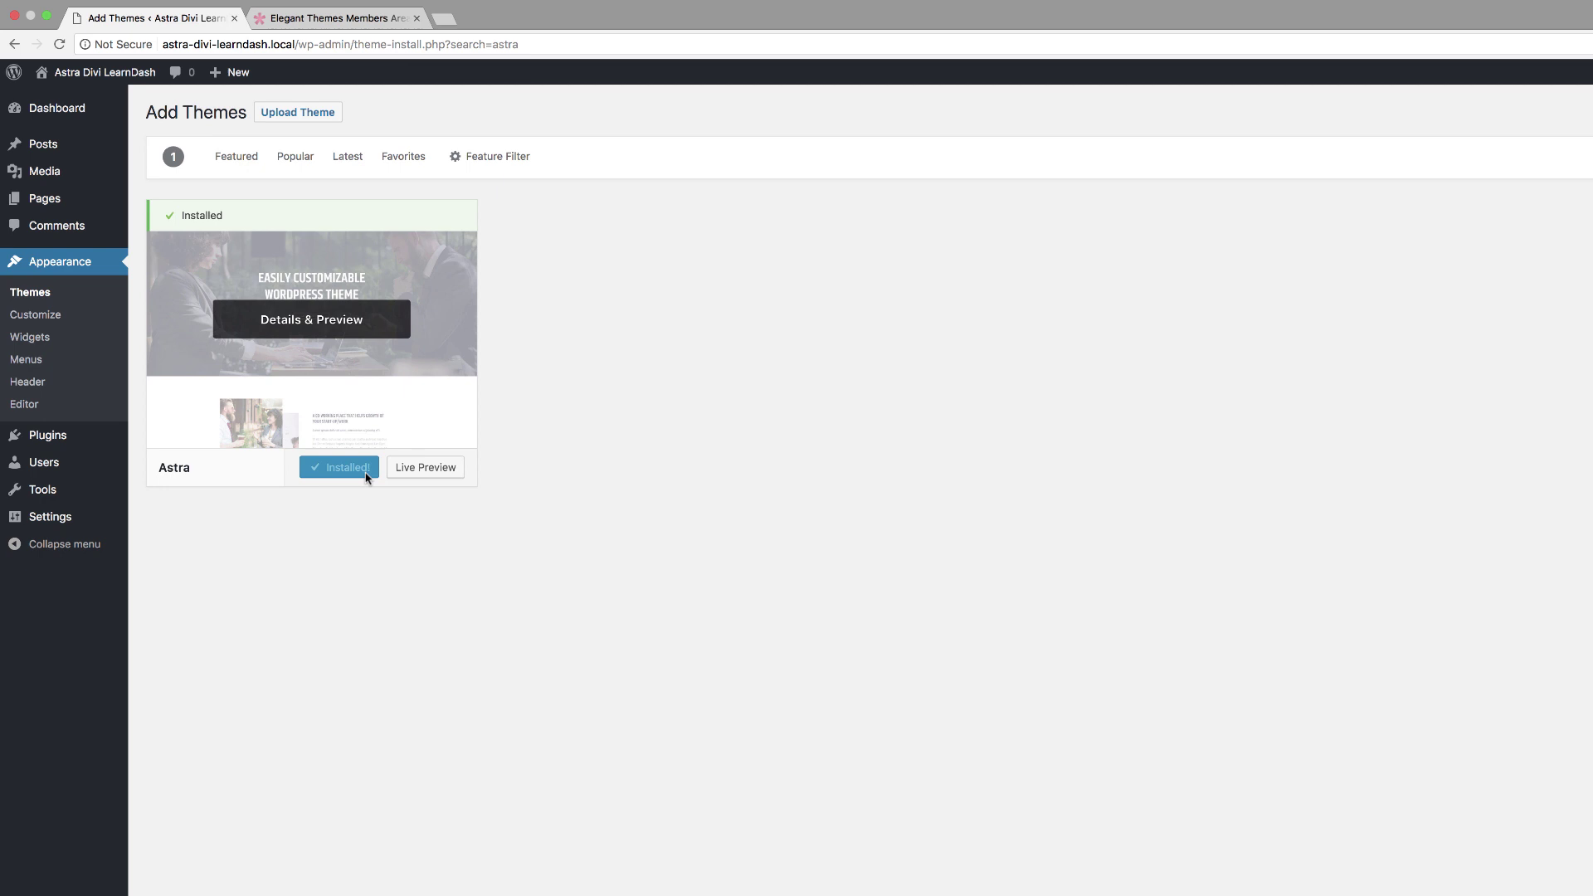
click(363, 472)
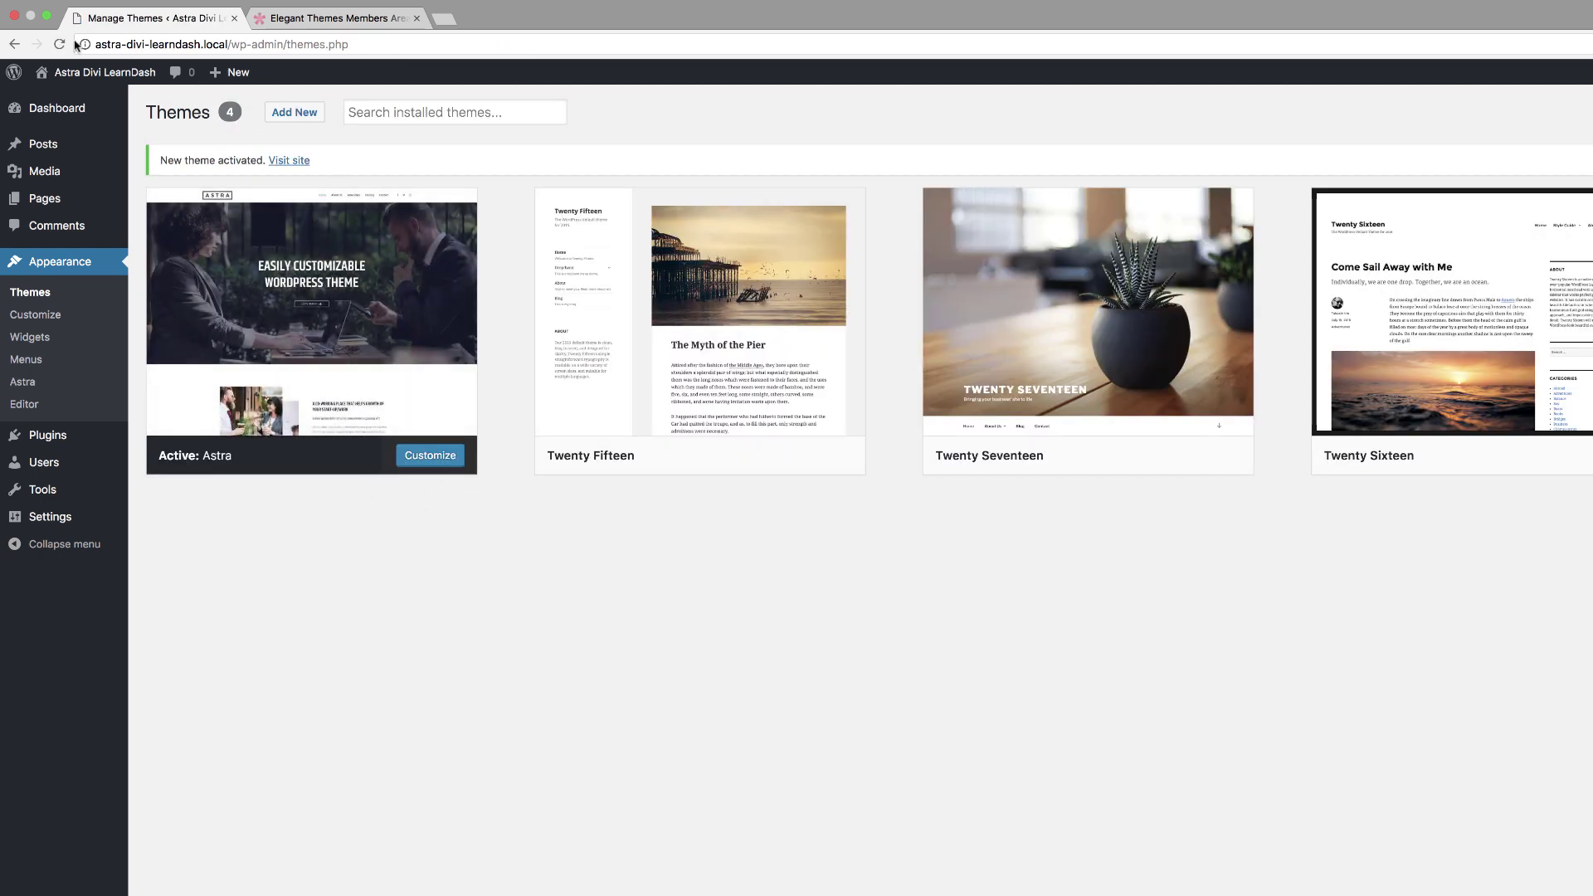
Step: Open the site's front page from the admin bar's Visit Site link in a new tab
mouse_move(92, 90)
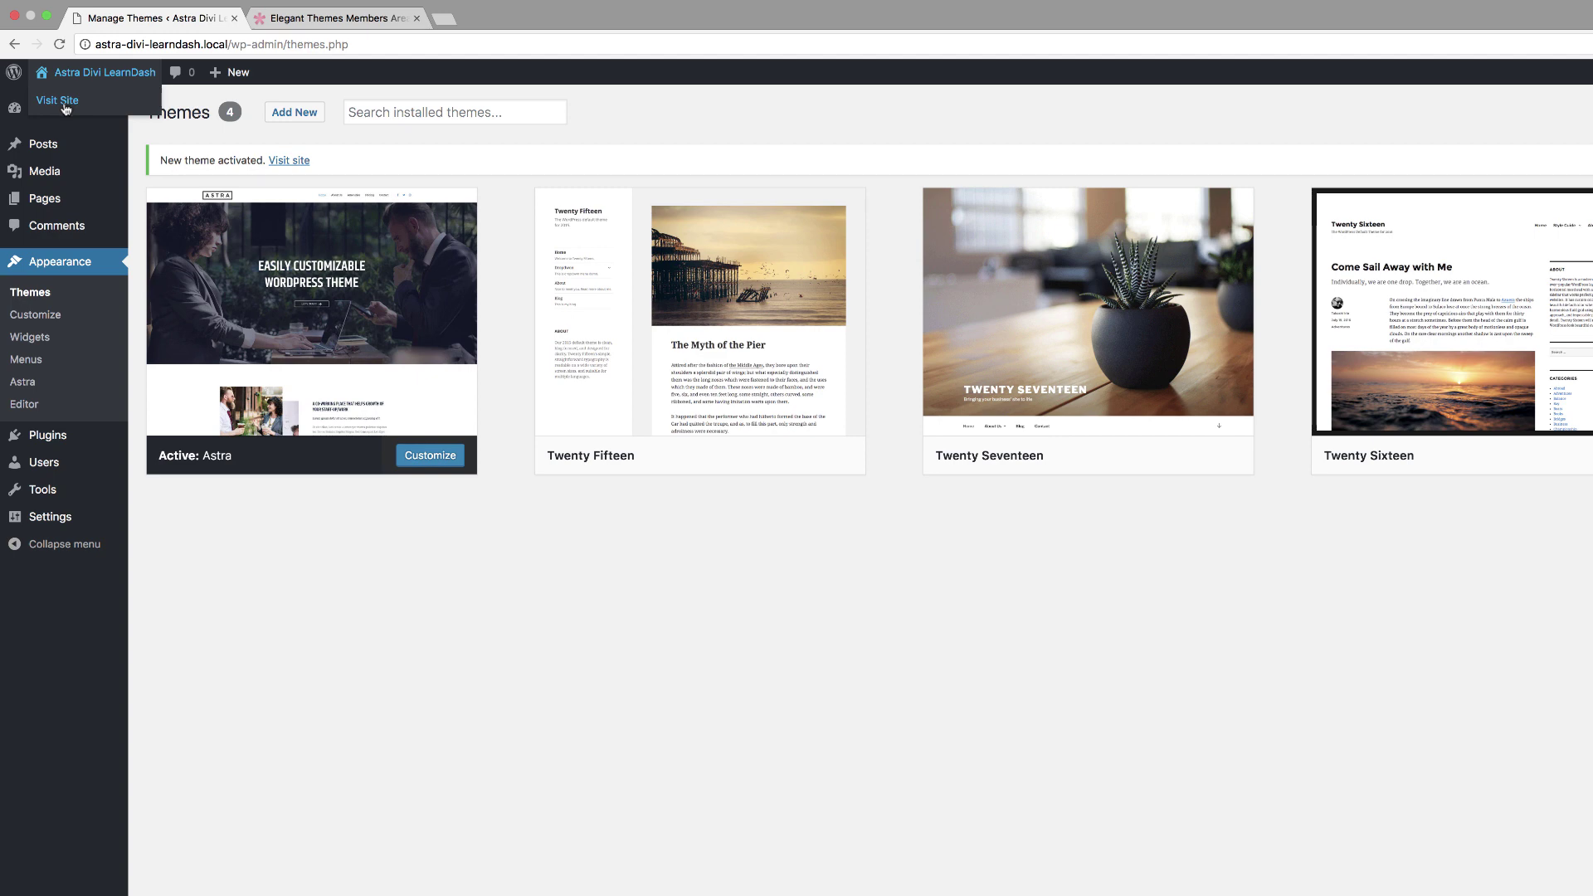
super+click(66, 103)
click(315, 17)
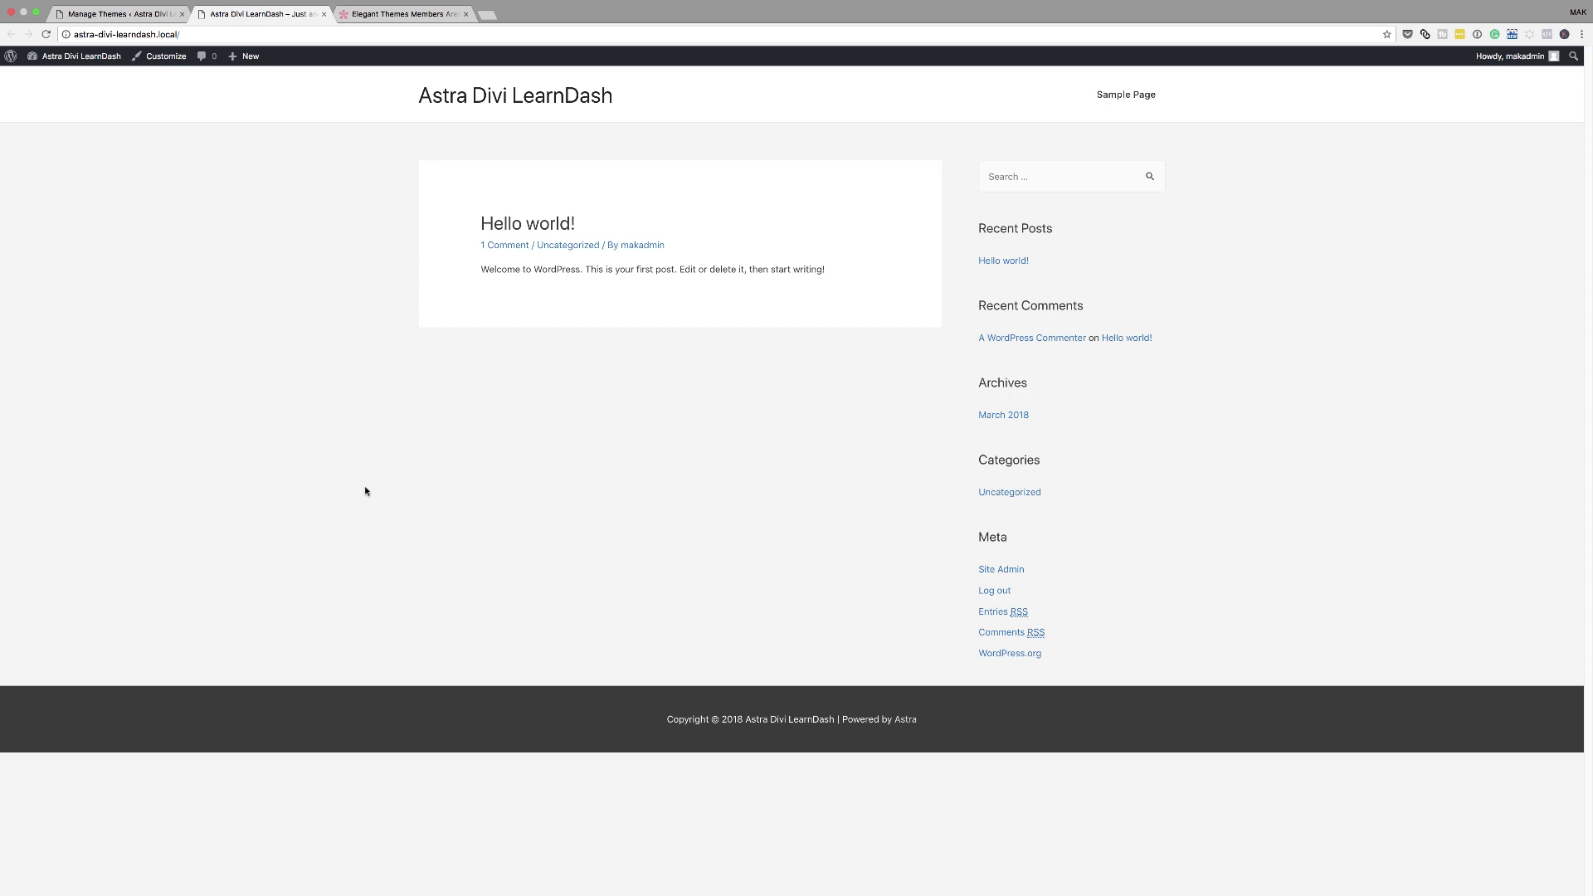
Step: In the Elegant Themes Members Area, download the Divi Builder plugin zip
click(373, 32)
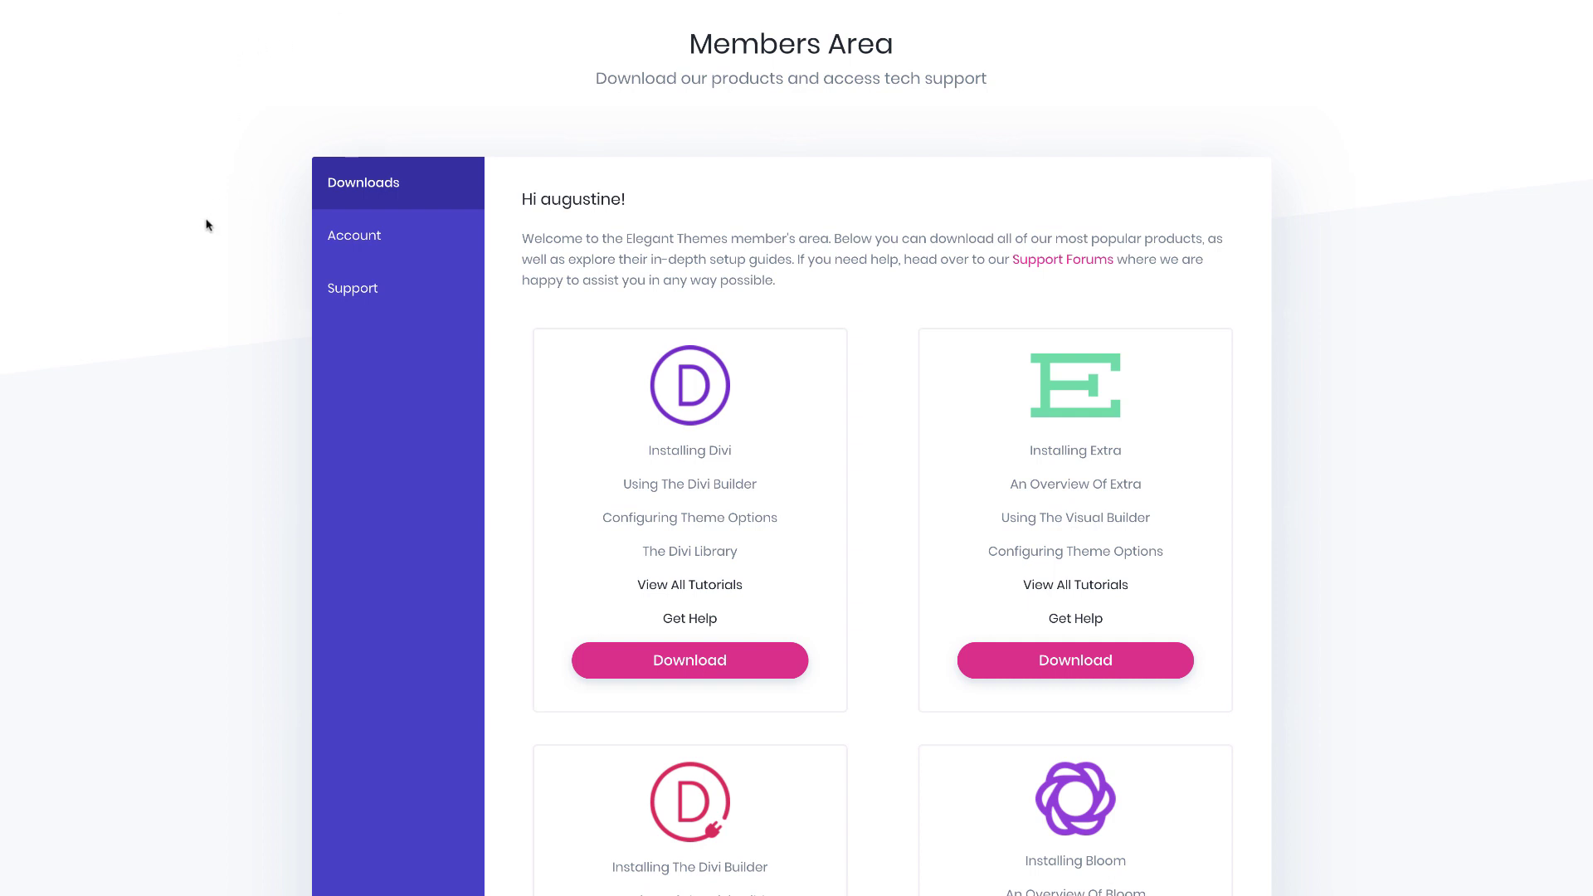
scroll(208, 224, down, 2)
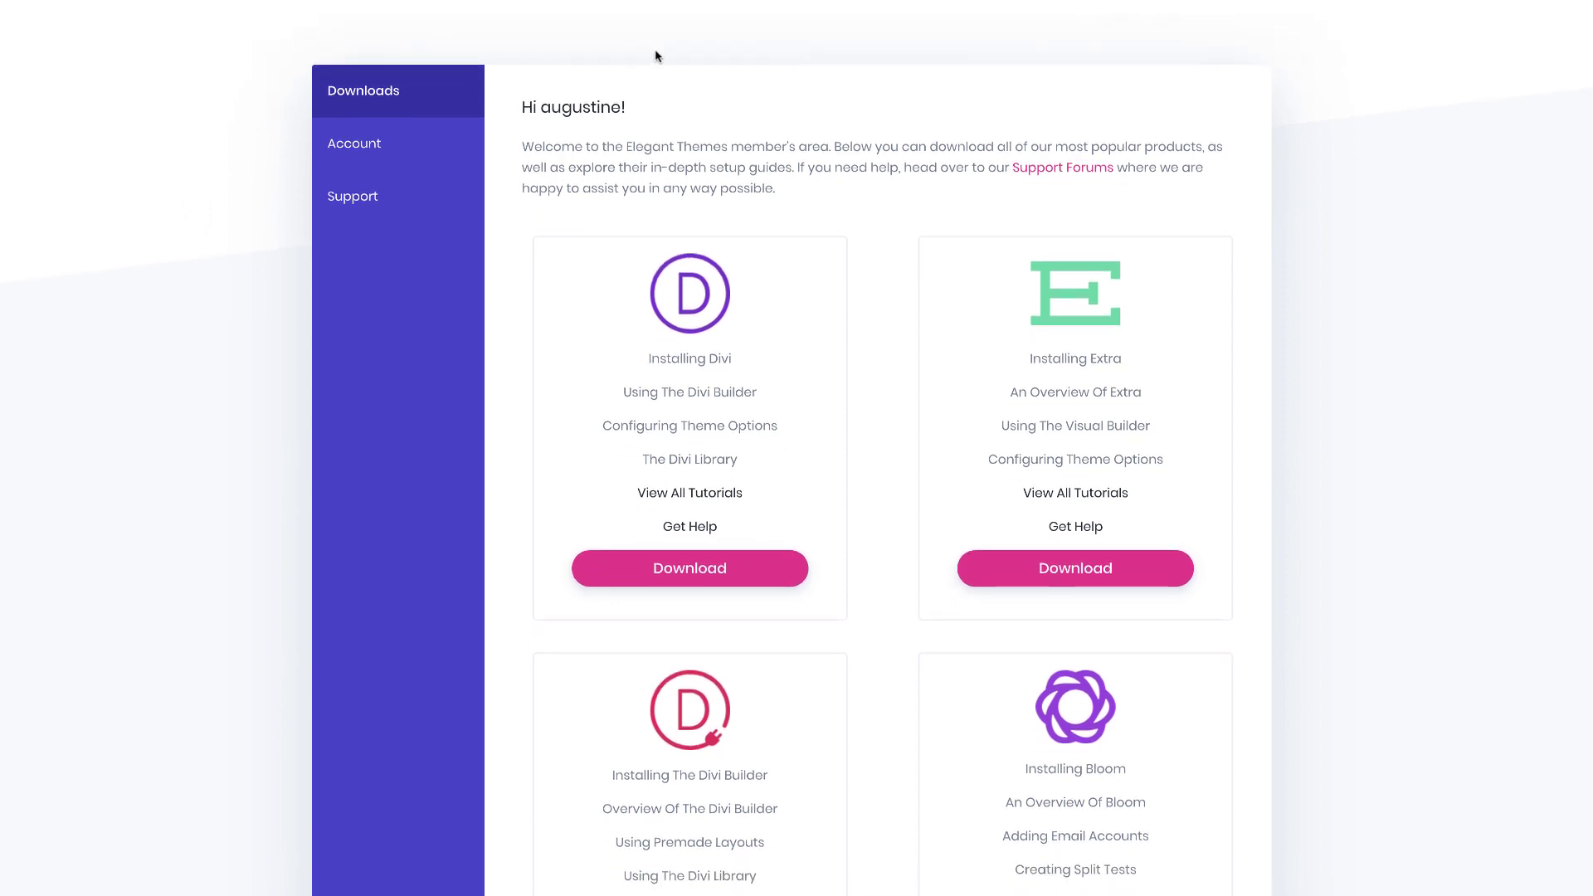
scroll(739, 124, up, 1)
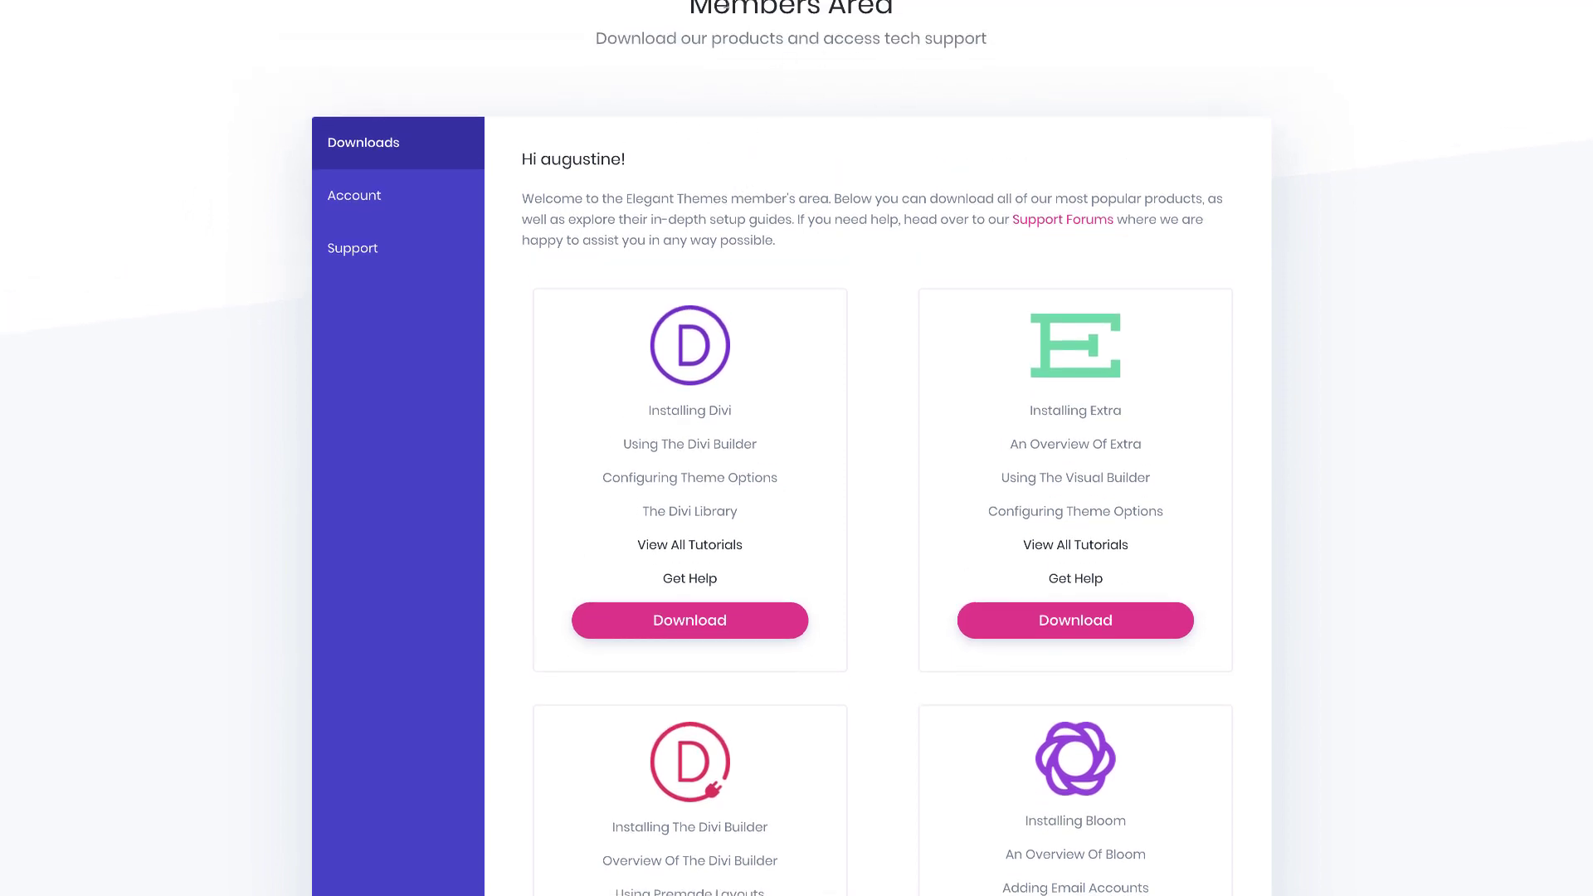
scroll(843, 327, down, 1)
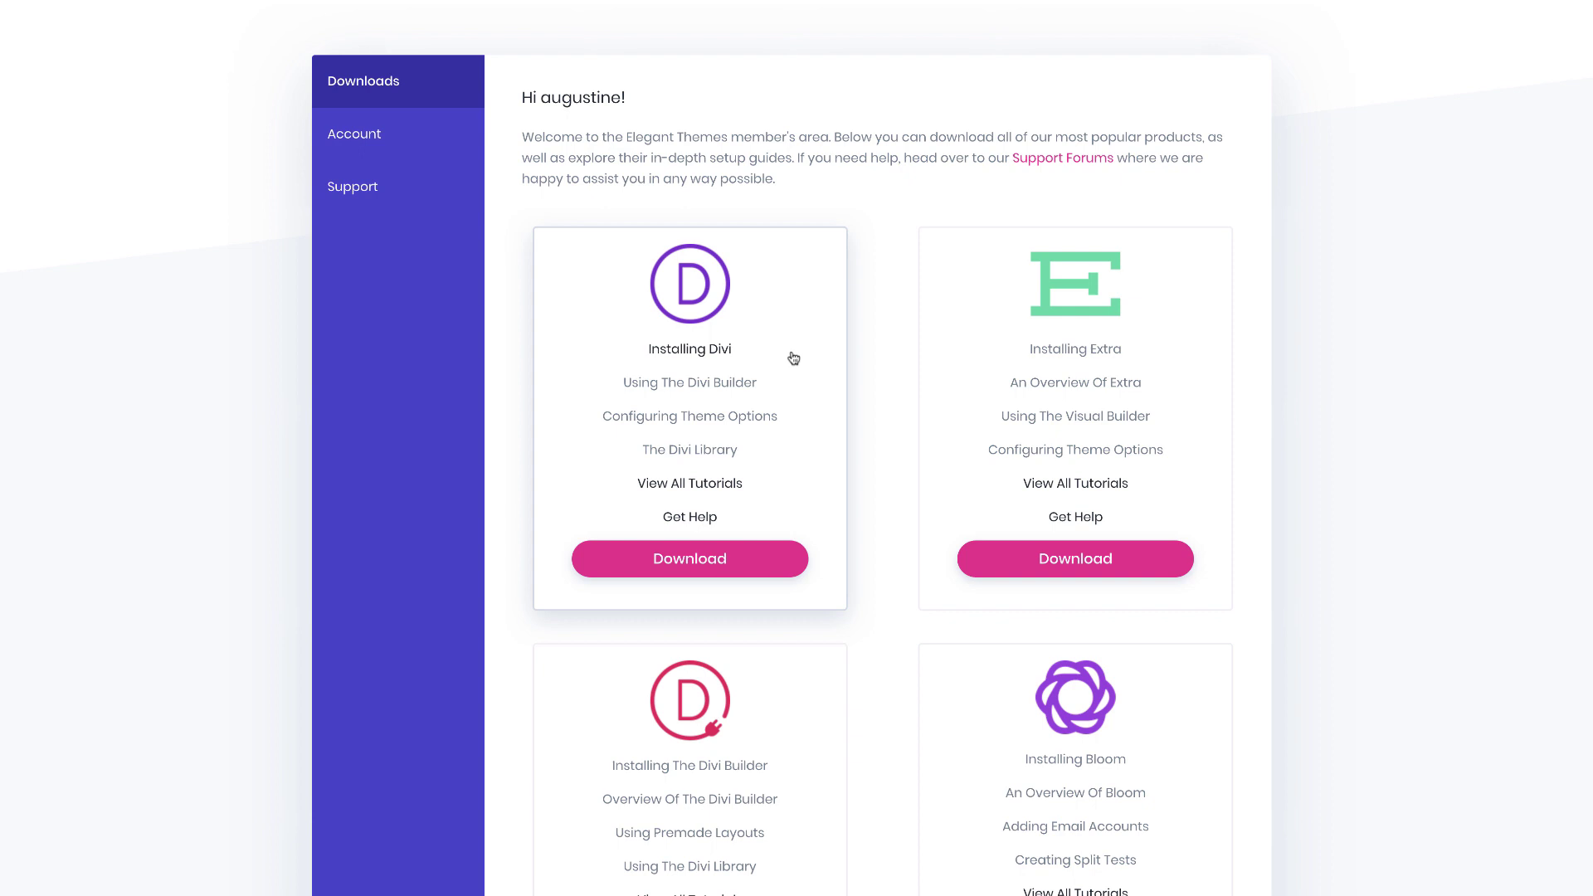
scroll(829, 551, down, 1)
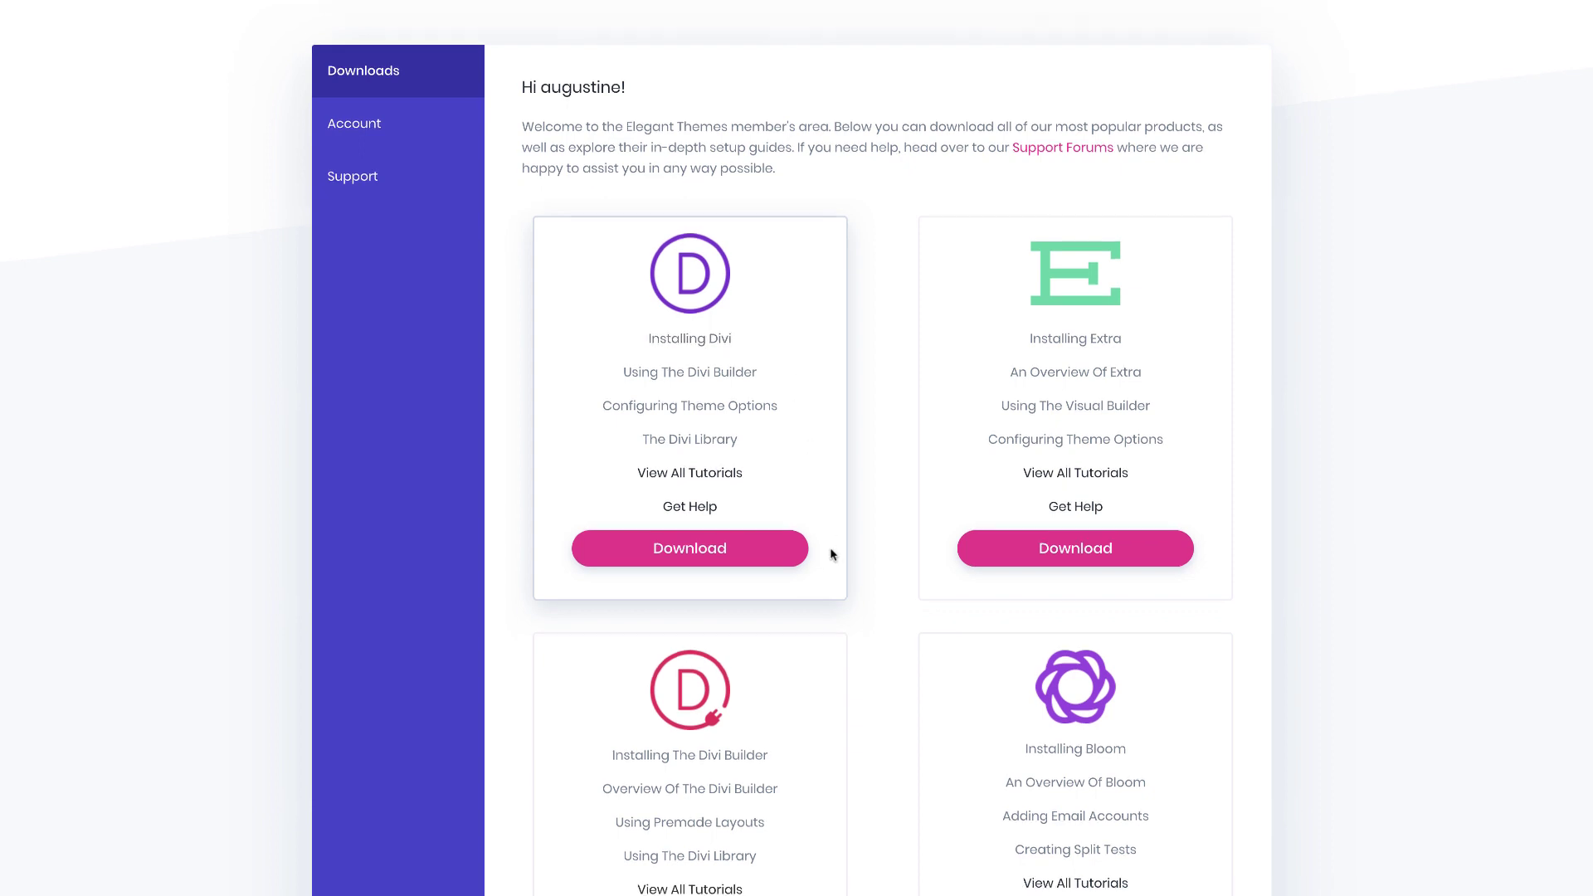
scroll(789, 654, down, 1)
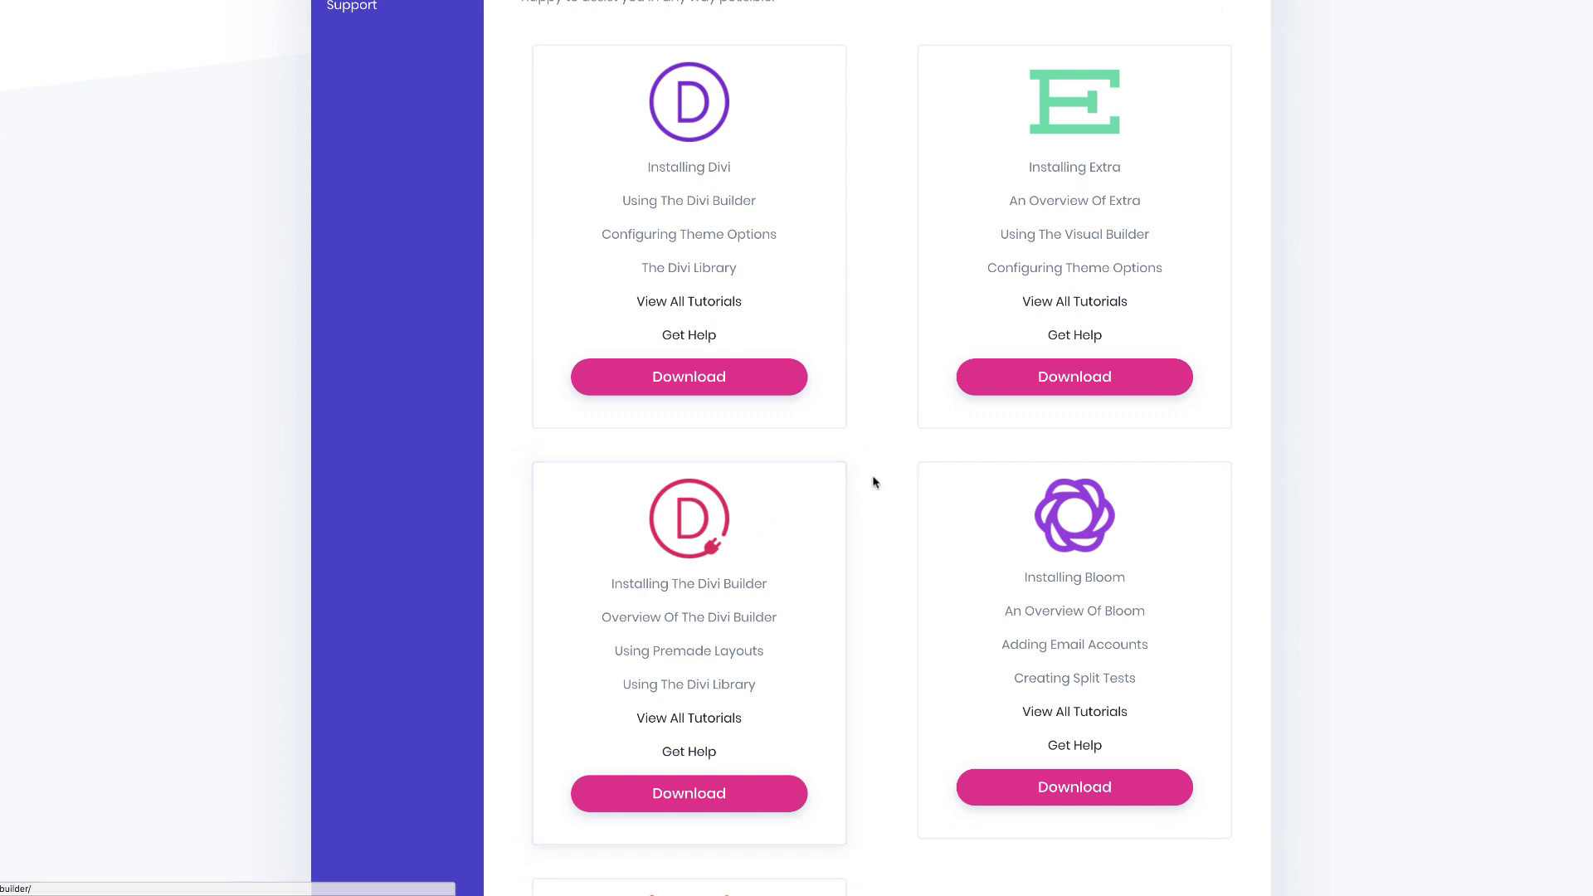
scroll(867, 514, down, 1)
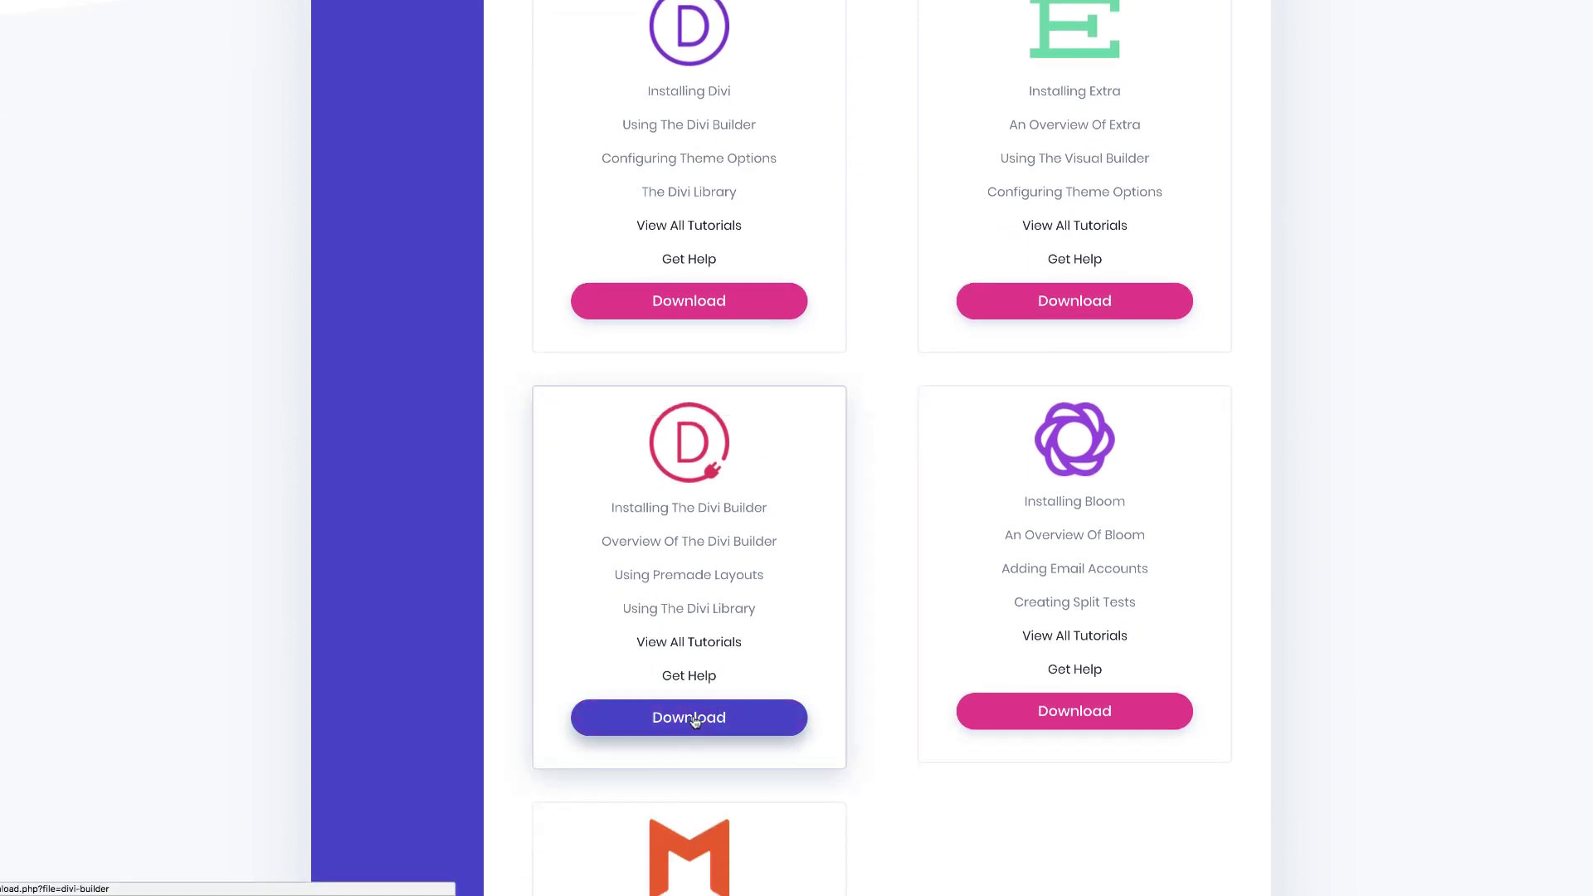
click(695, 718)
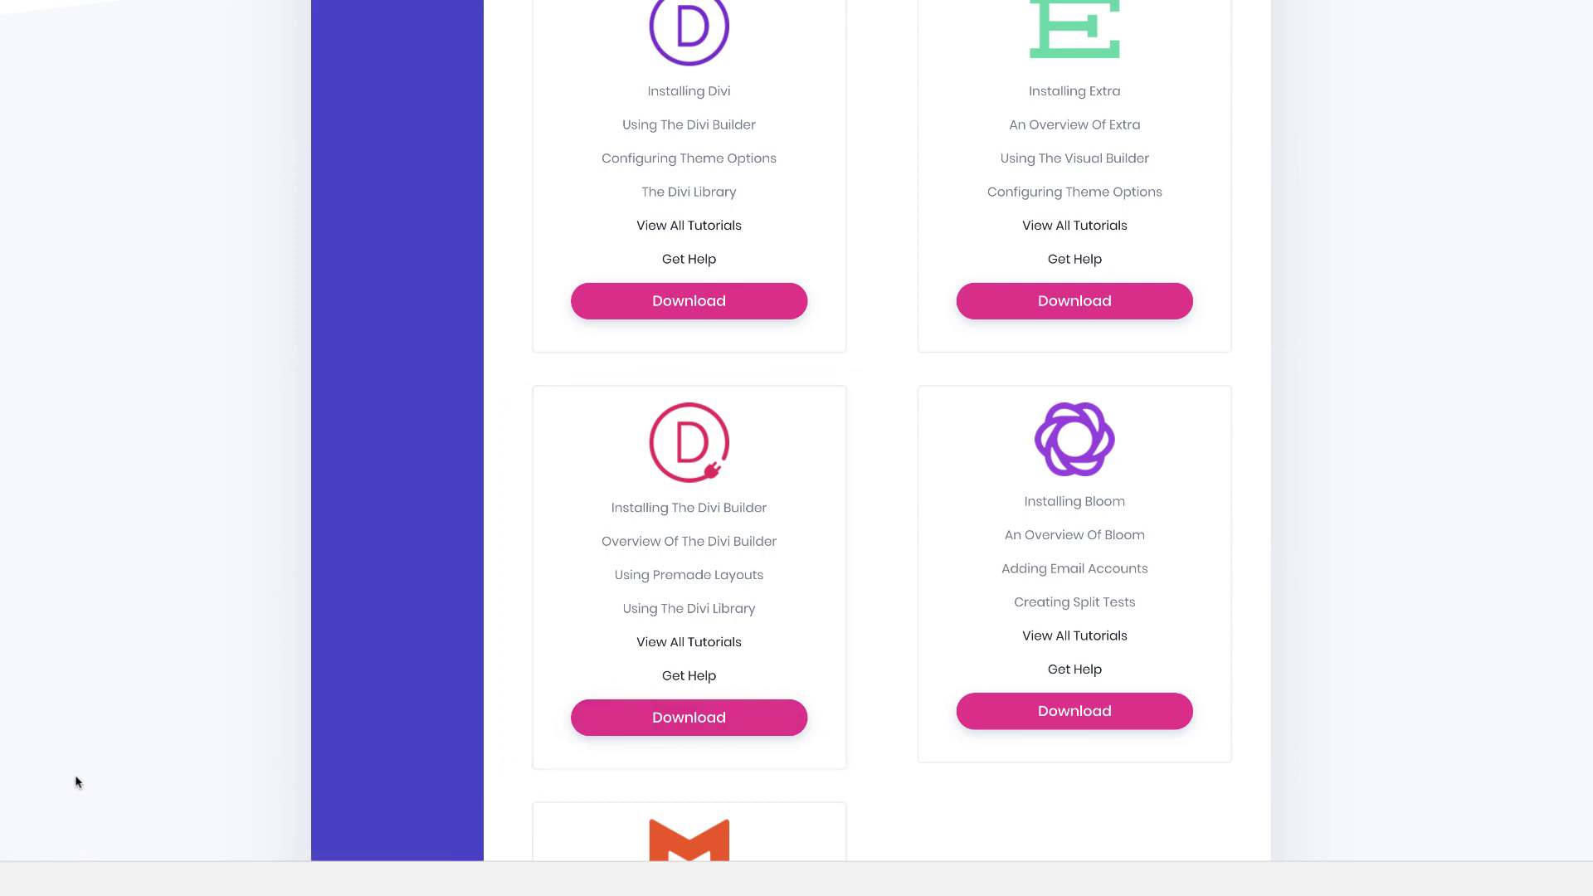
Step: Check the account's Your API Key page, then close the members area tab
scroll(332, 597, up, 3)
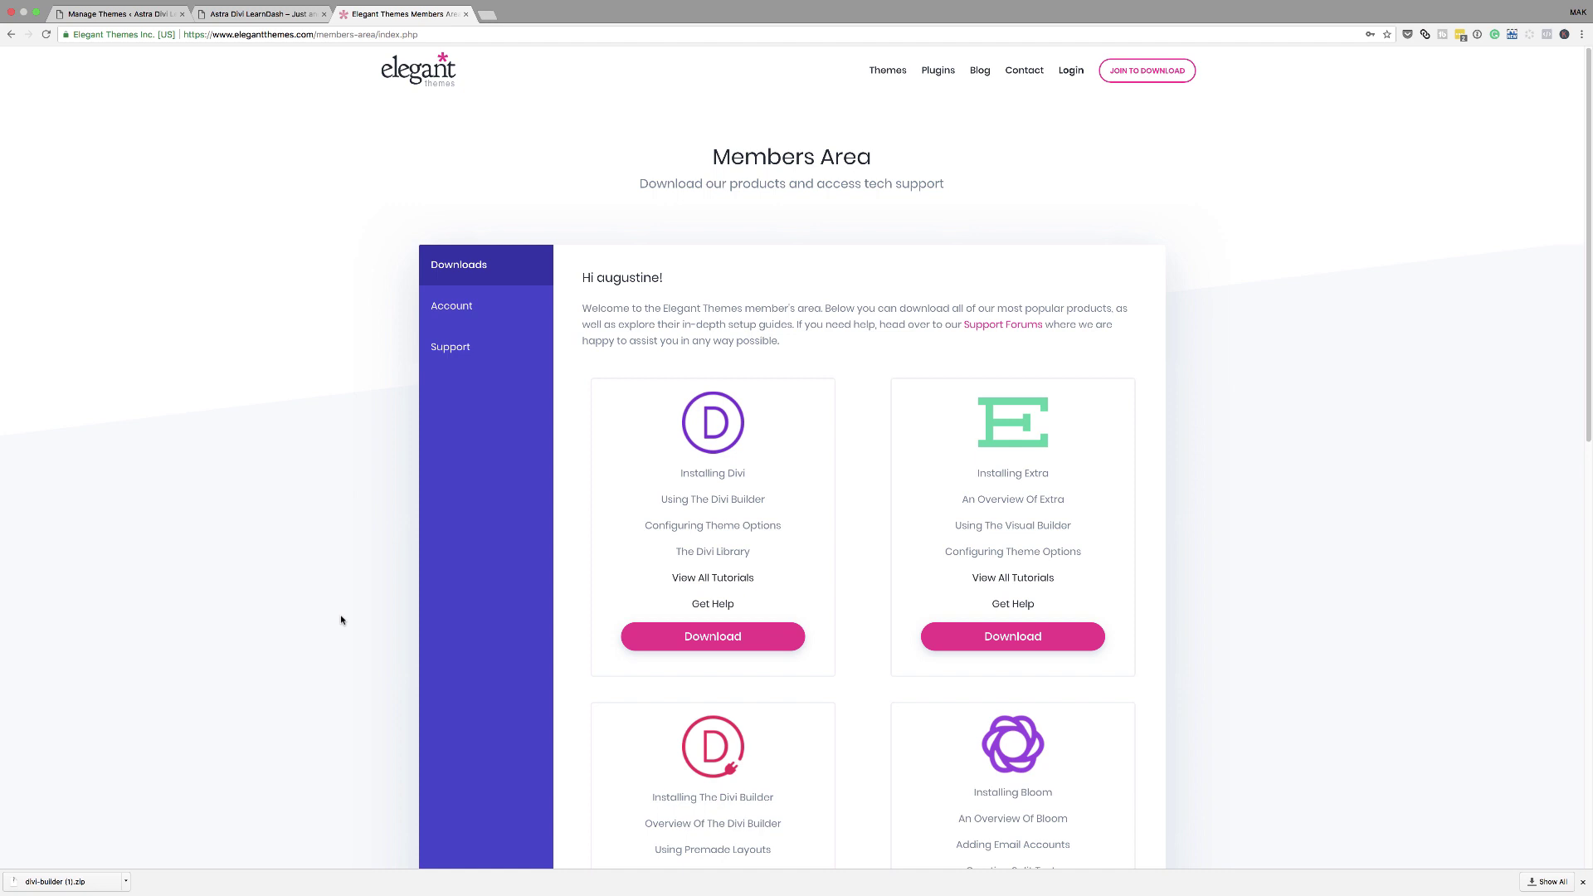
click(459, 309)
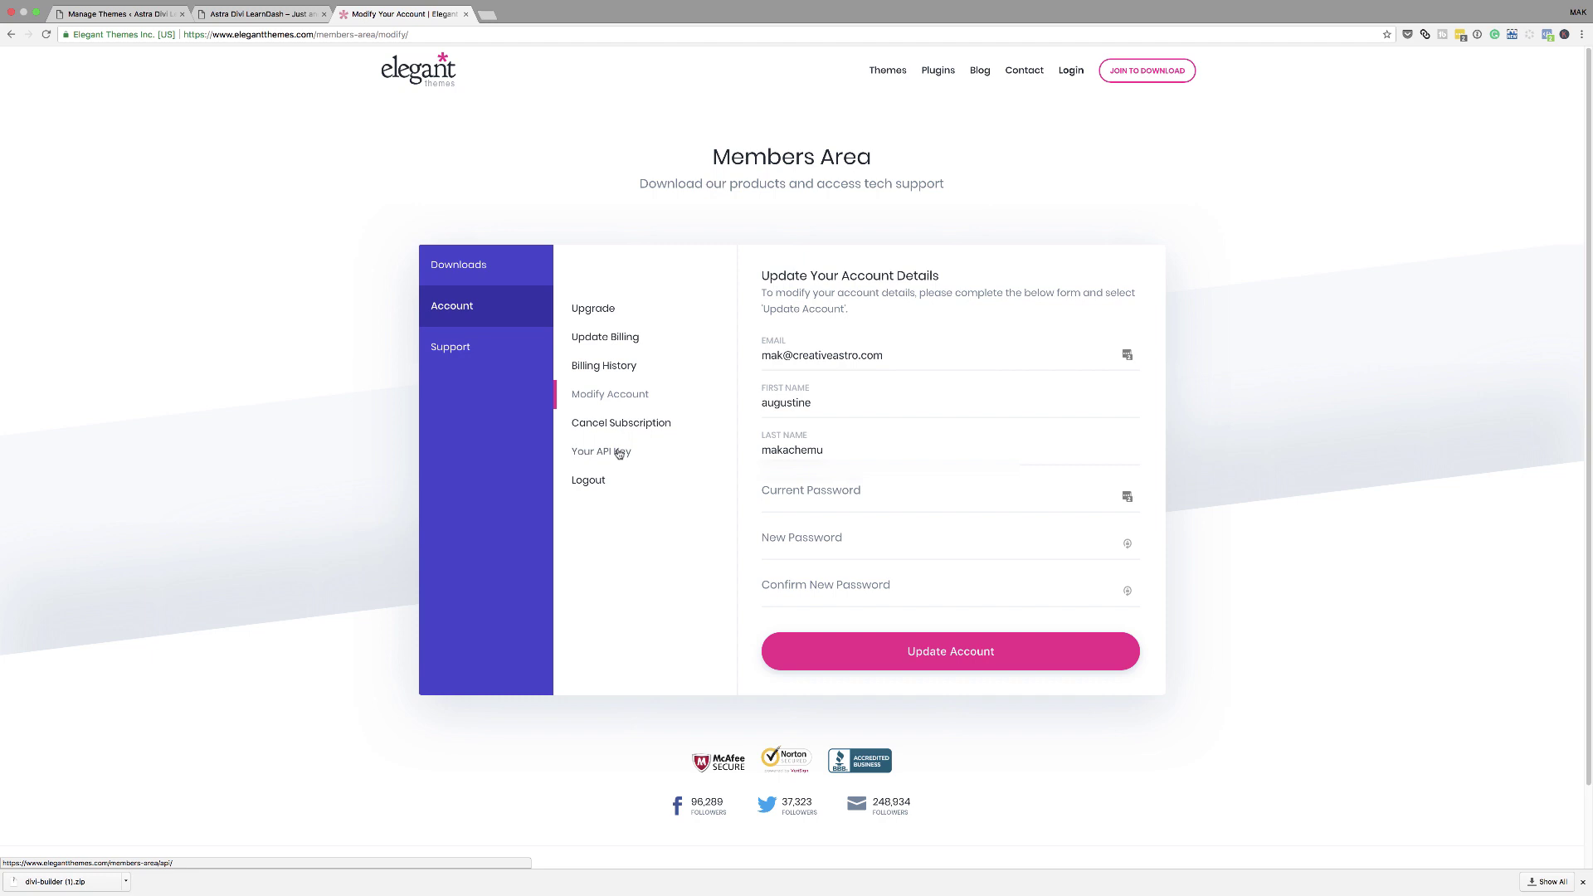
click(617, 453)
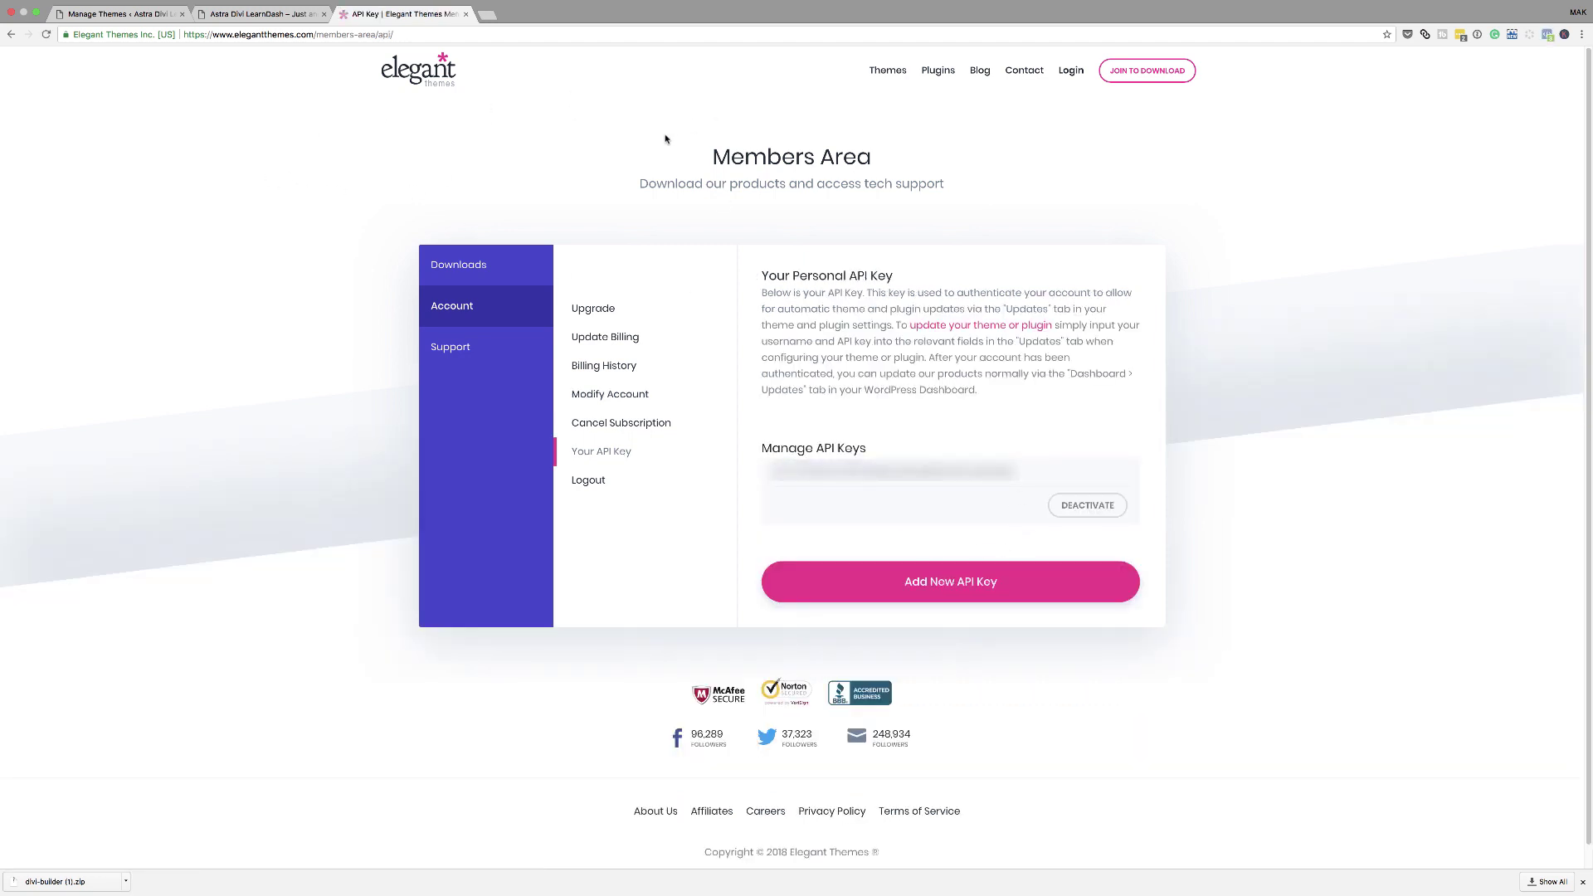
click(466, 15)
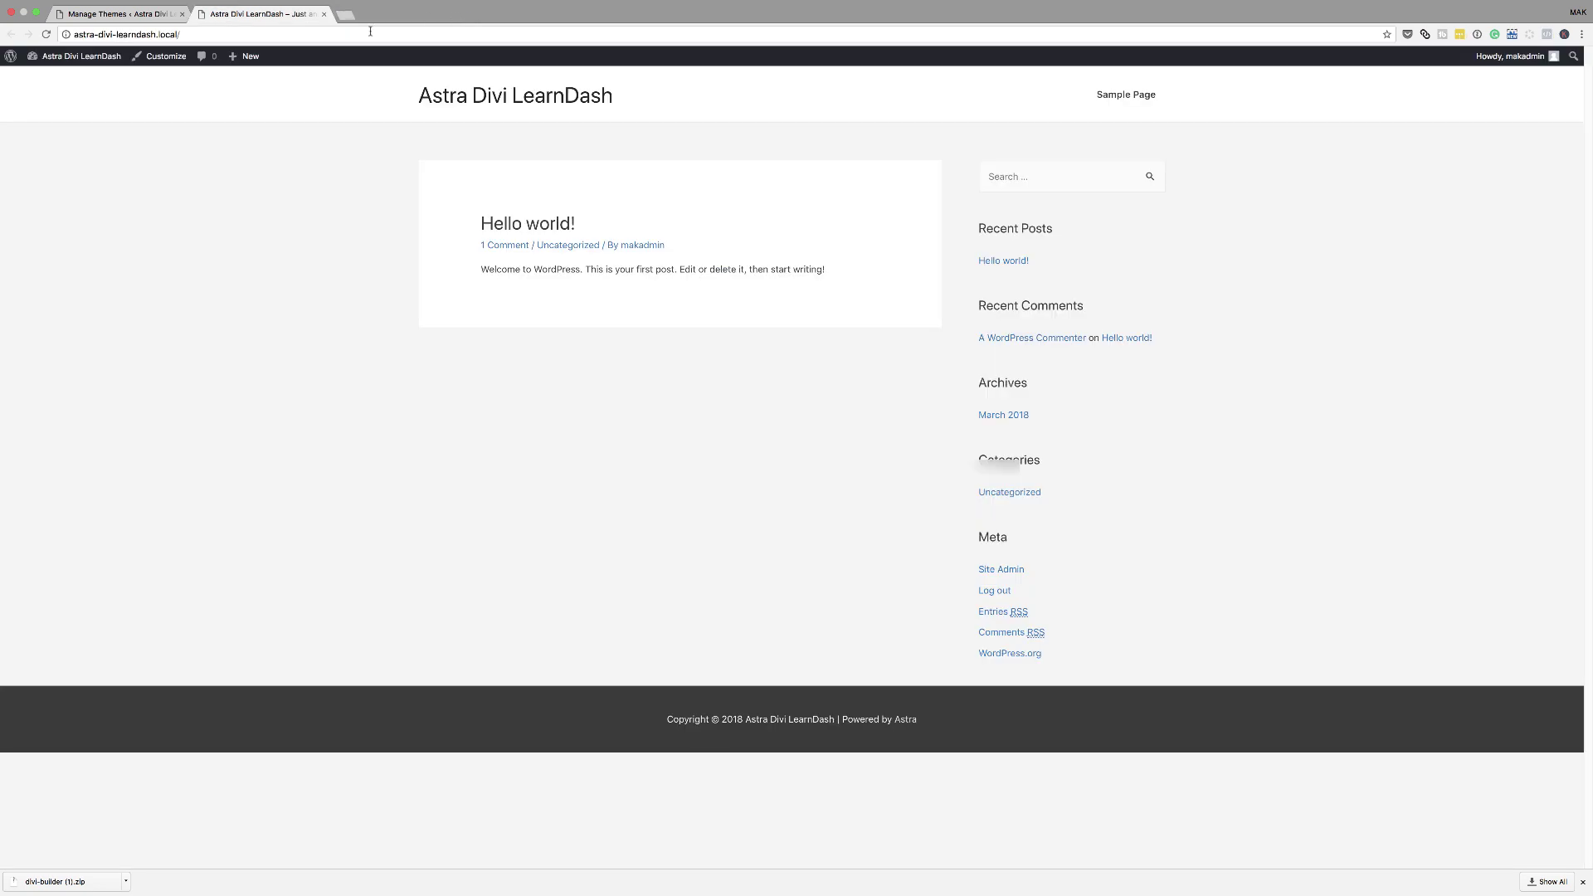
Step: Upload divi-builder (1).zip from Downloads as a new plugin, install it and activate Divi Builder
click(94, 16)
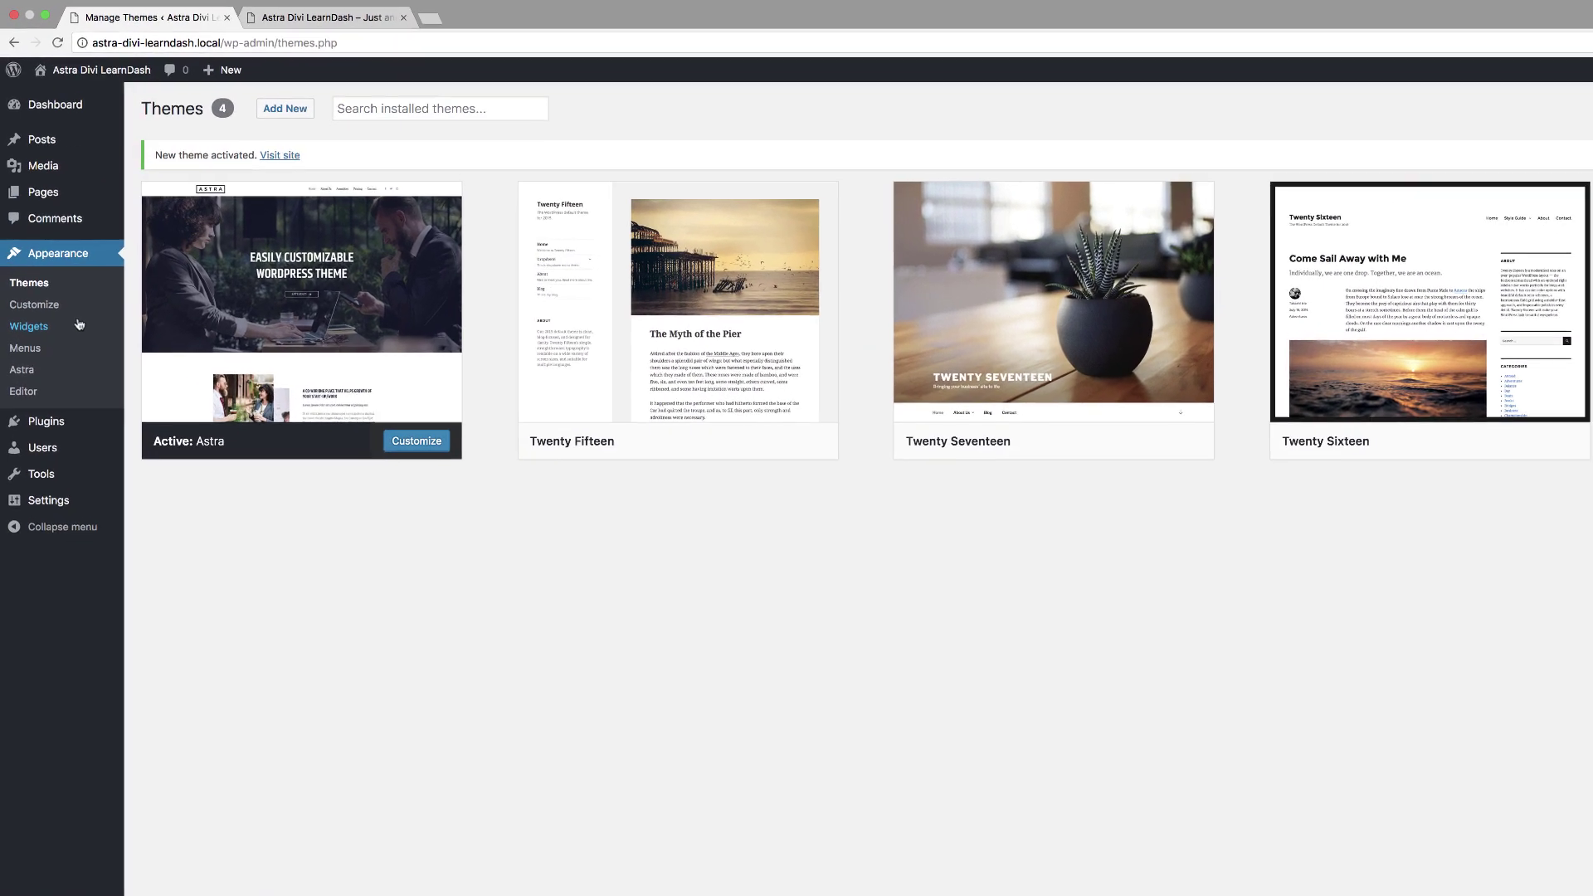
click(150, 463)
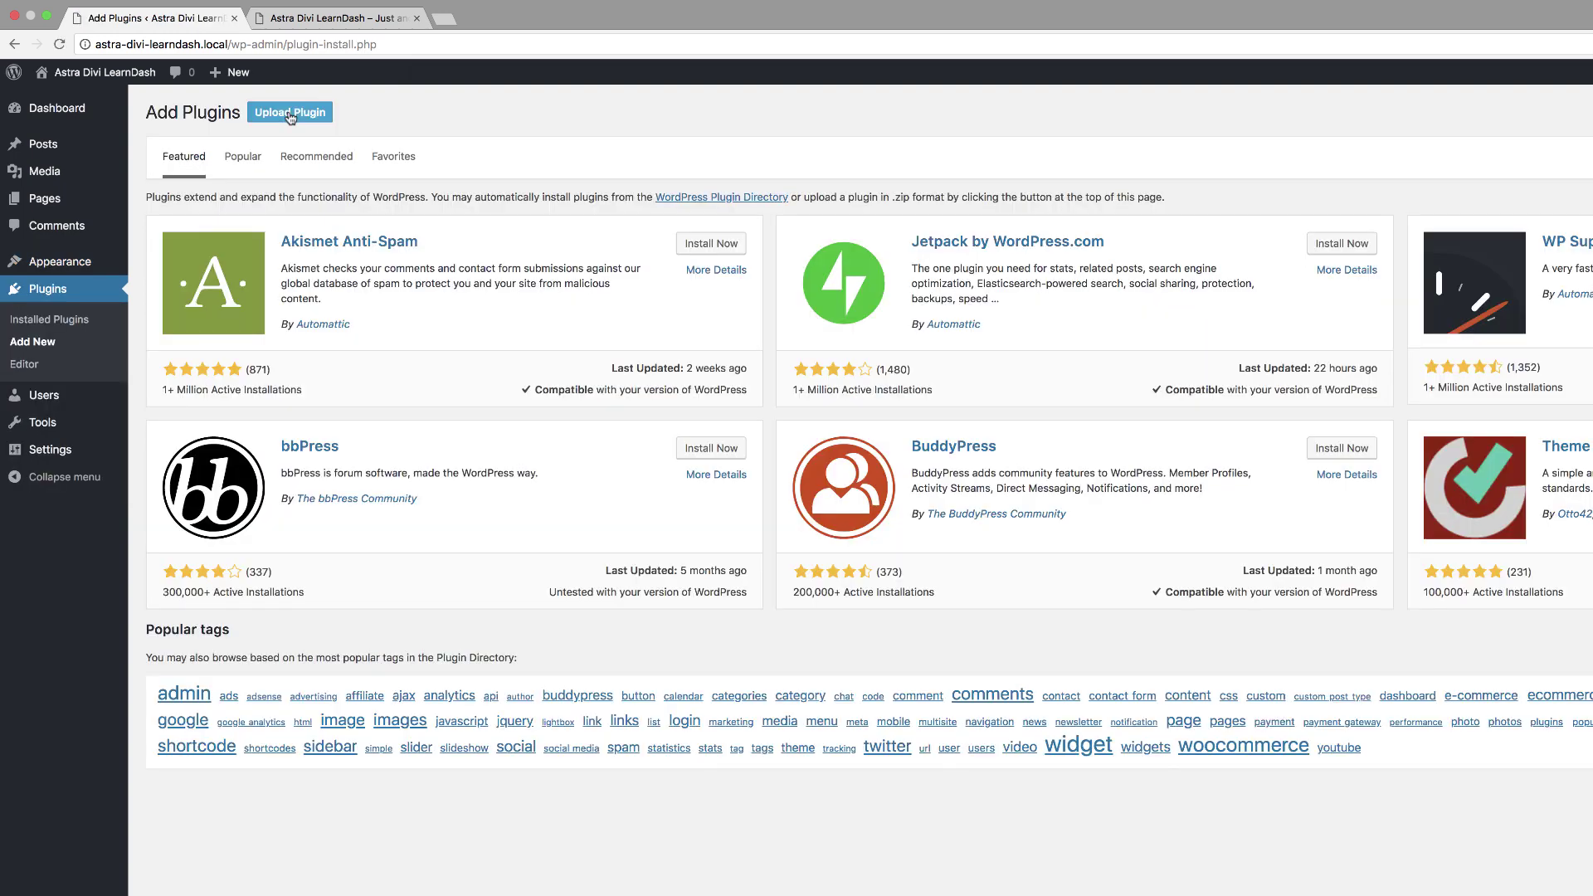
click(289, 114)
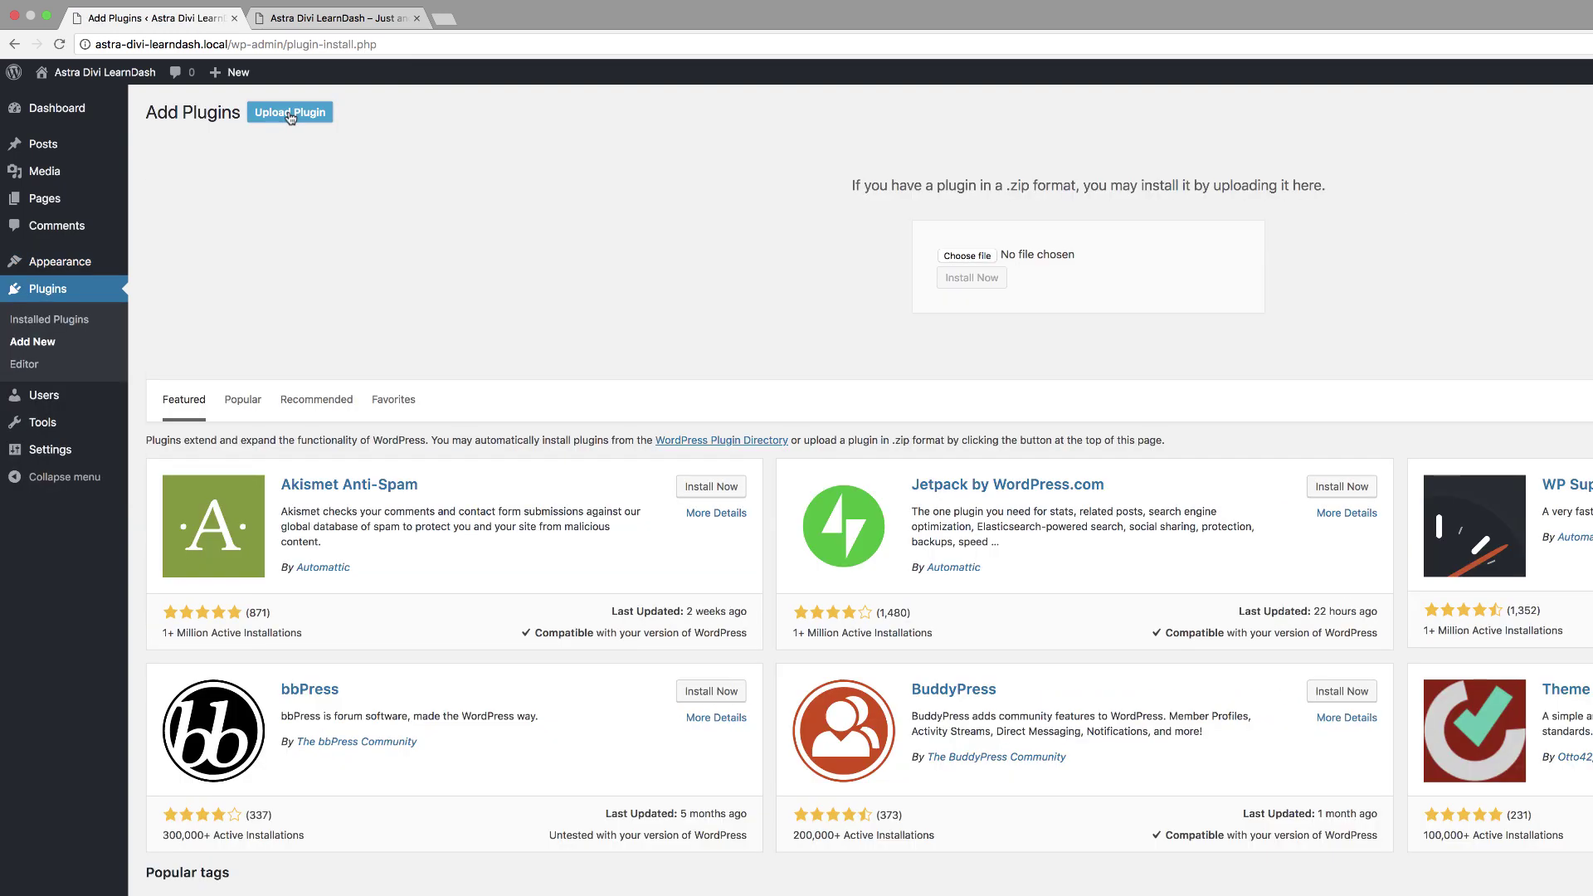
click(971, 256)
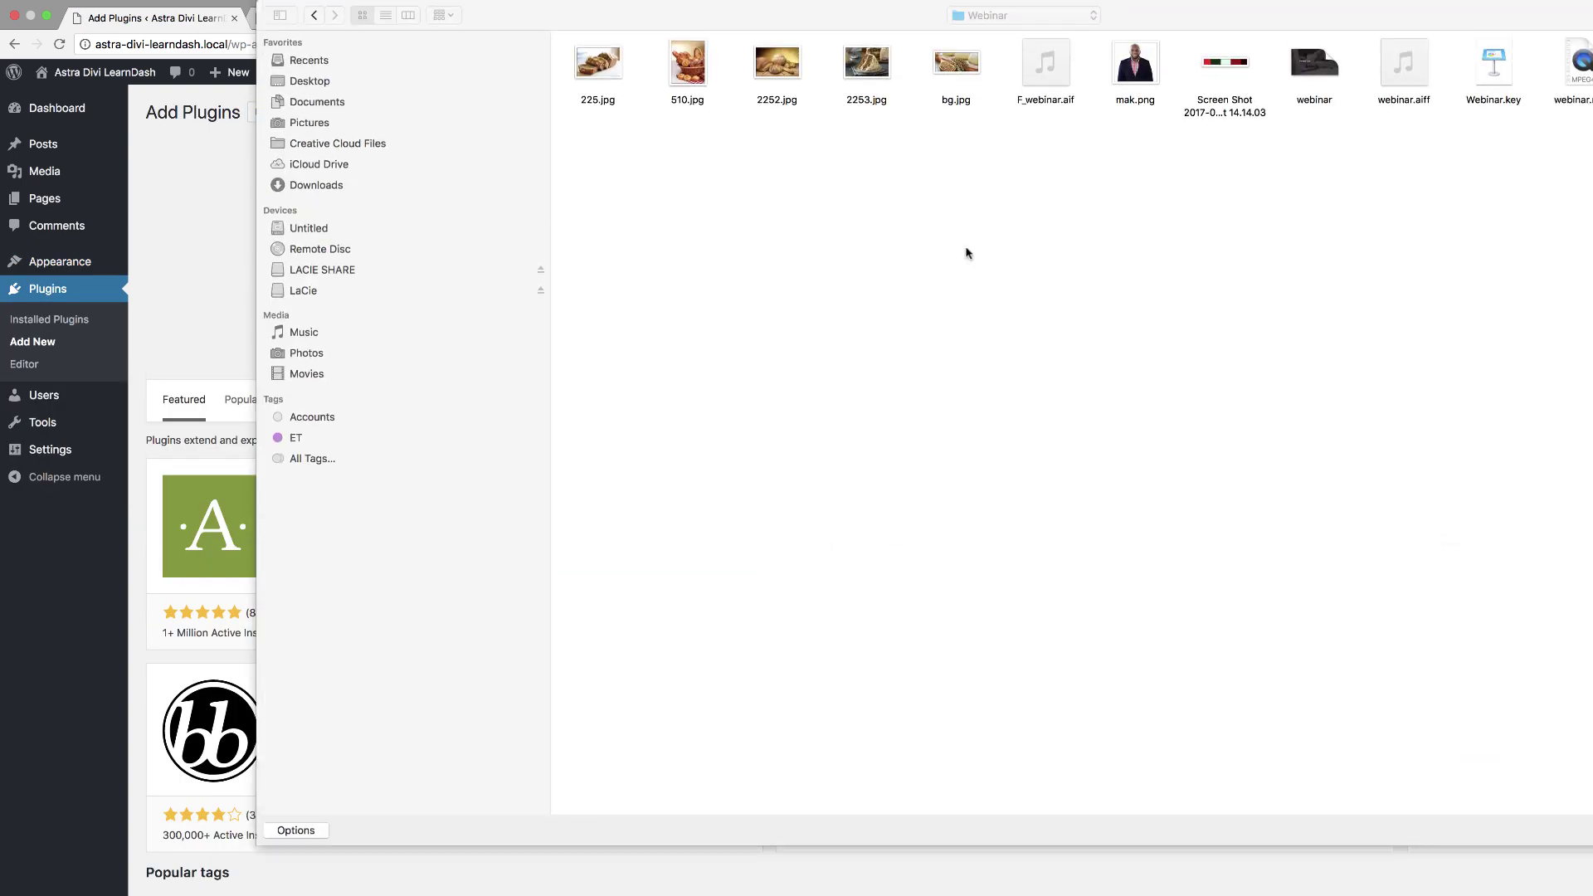
click(313, 81)
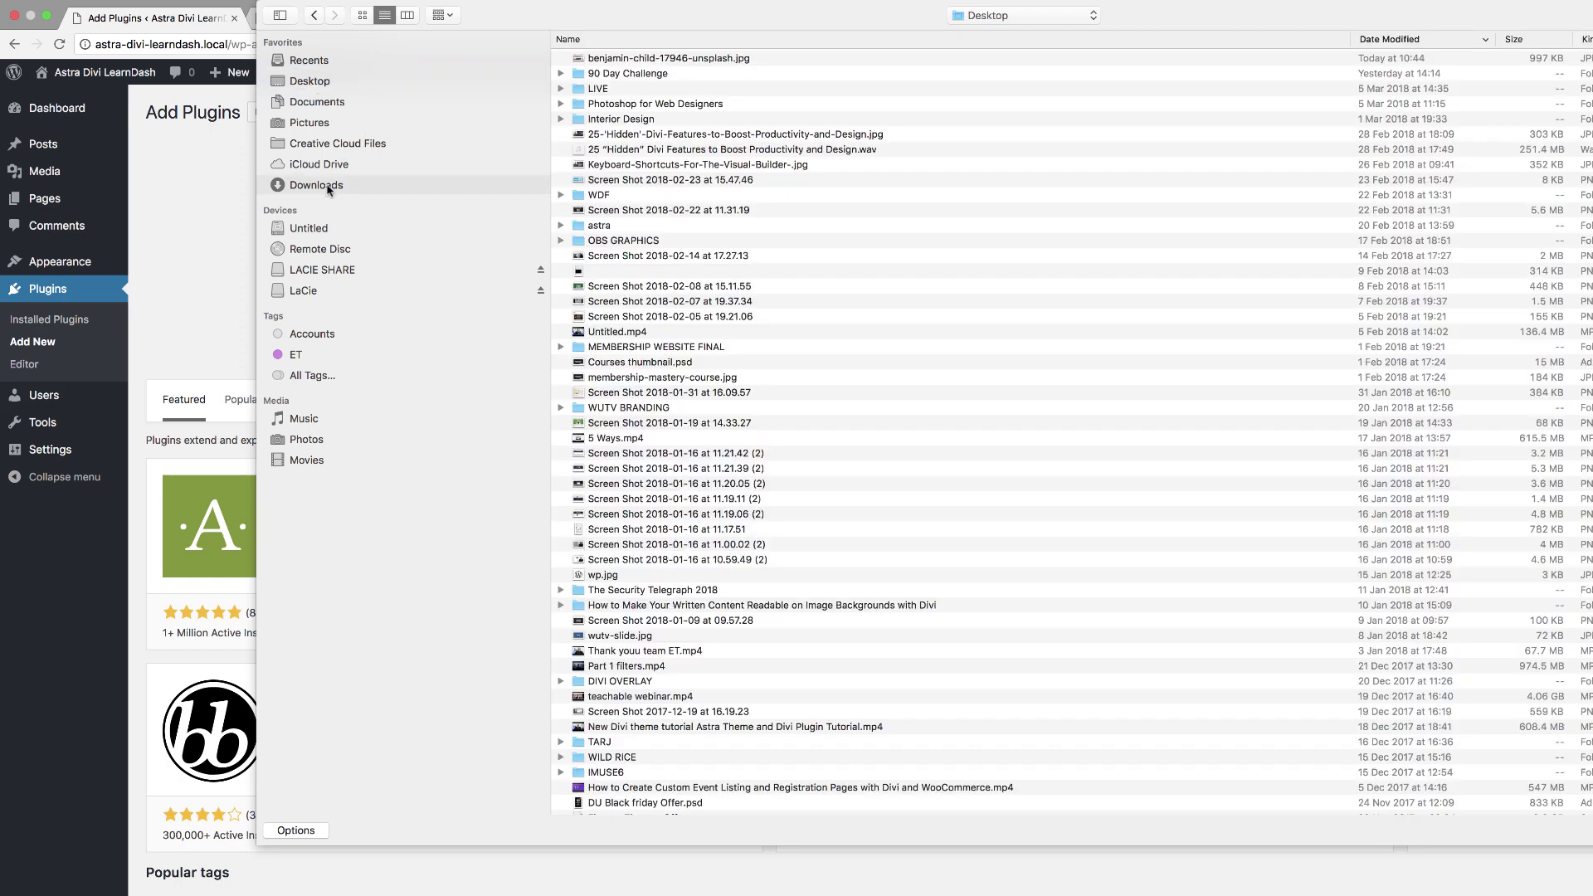
click(328, 188)
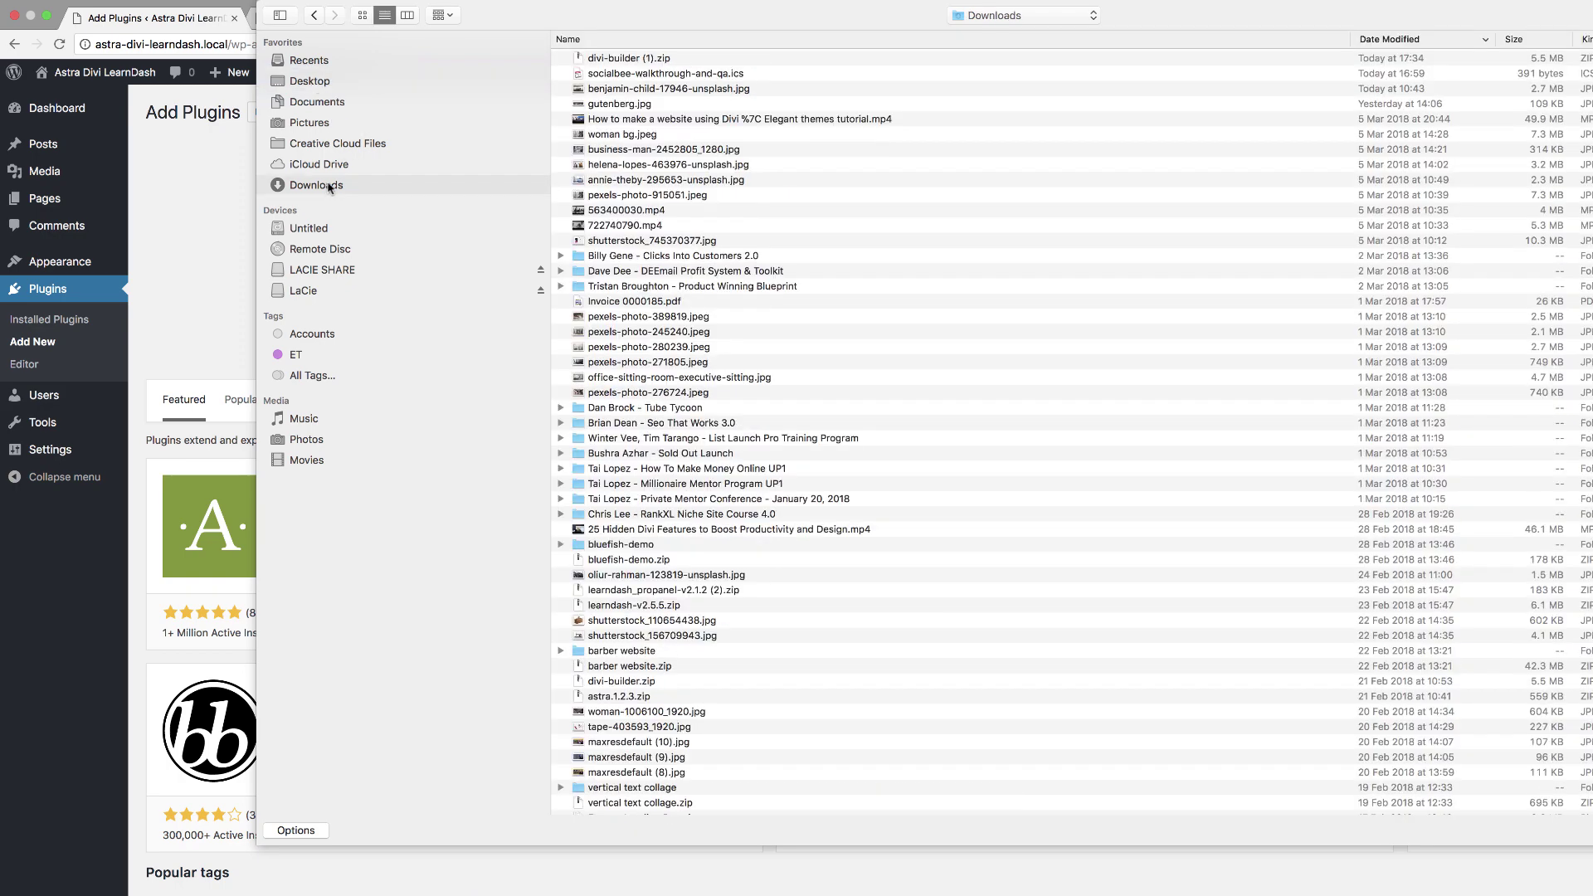
click(634, 61)
double_click(634, 58)
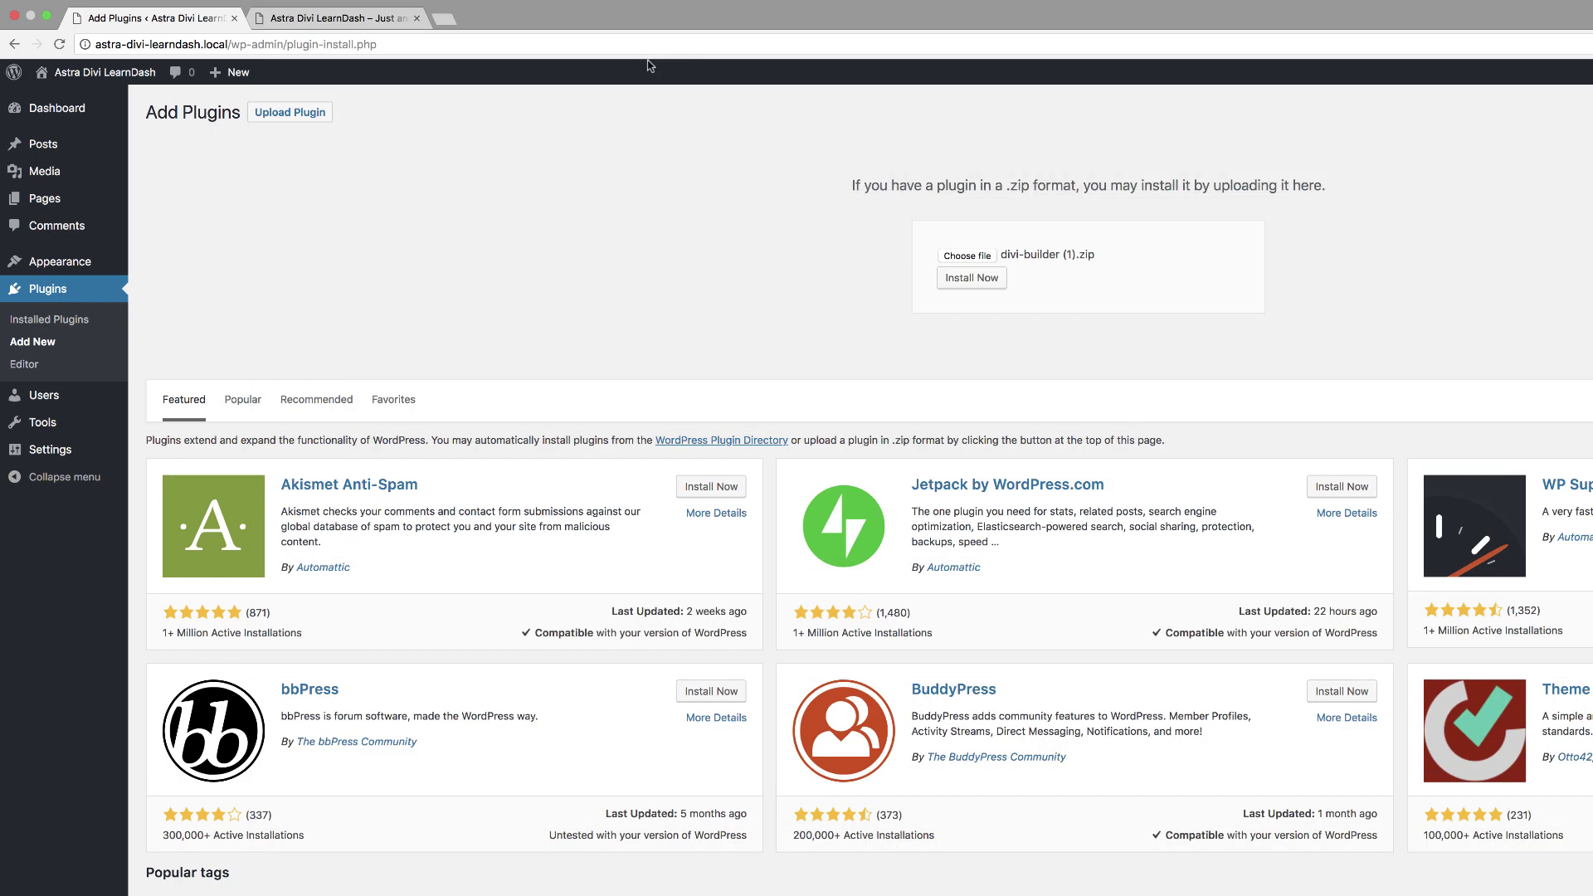
click(995, 284)
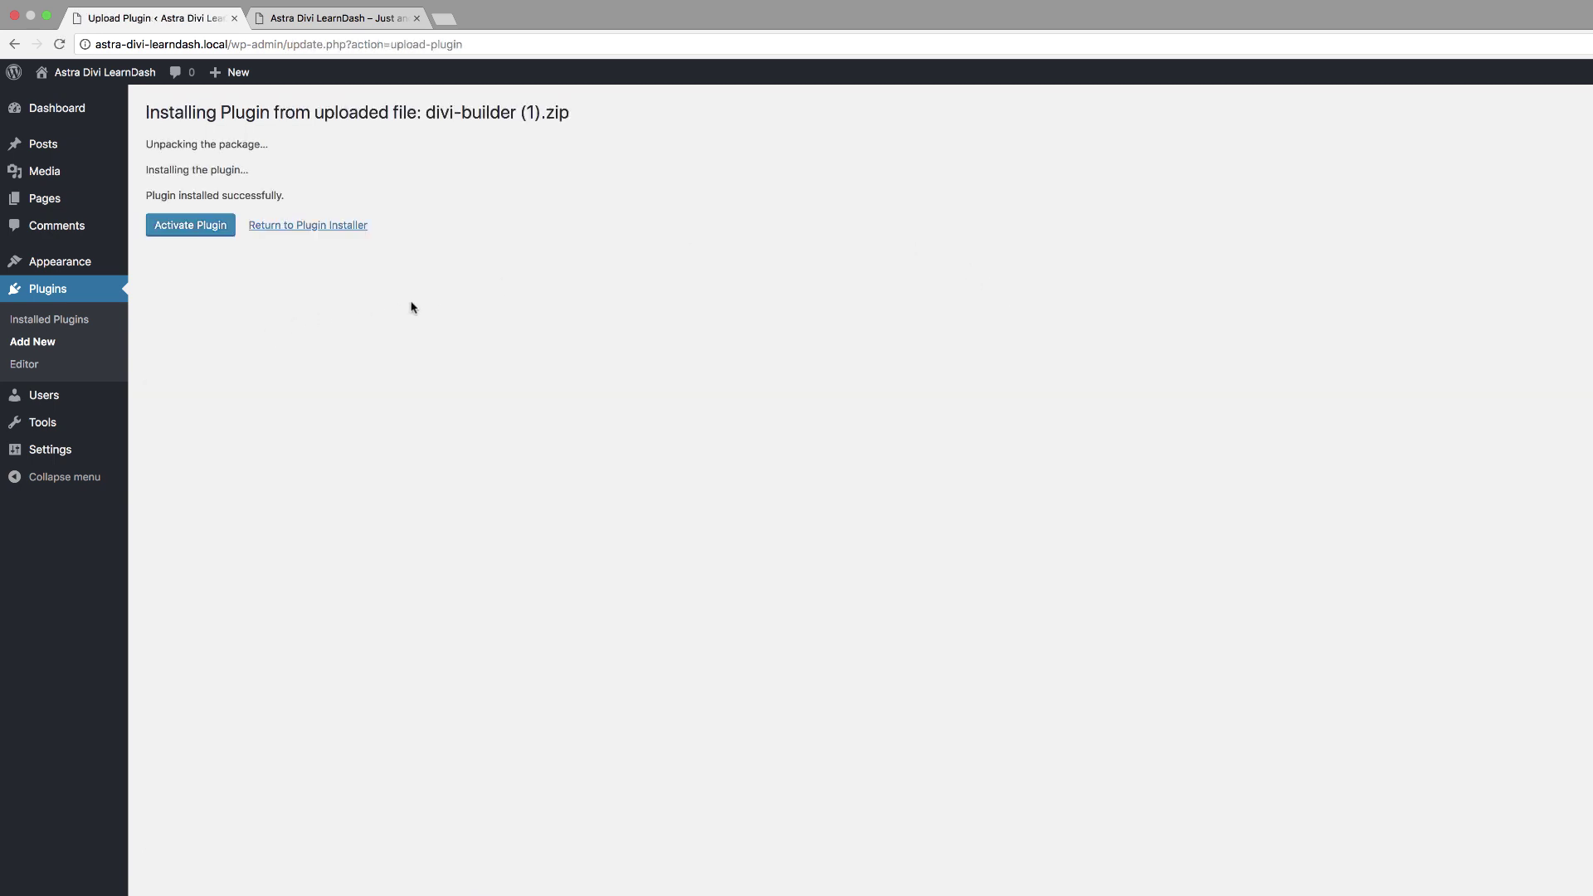
click(195, 230)
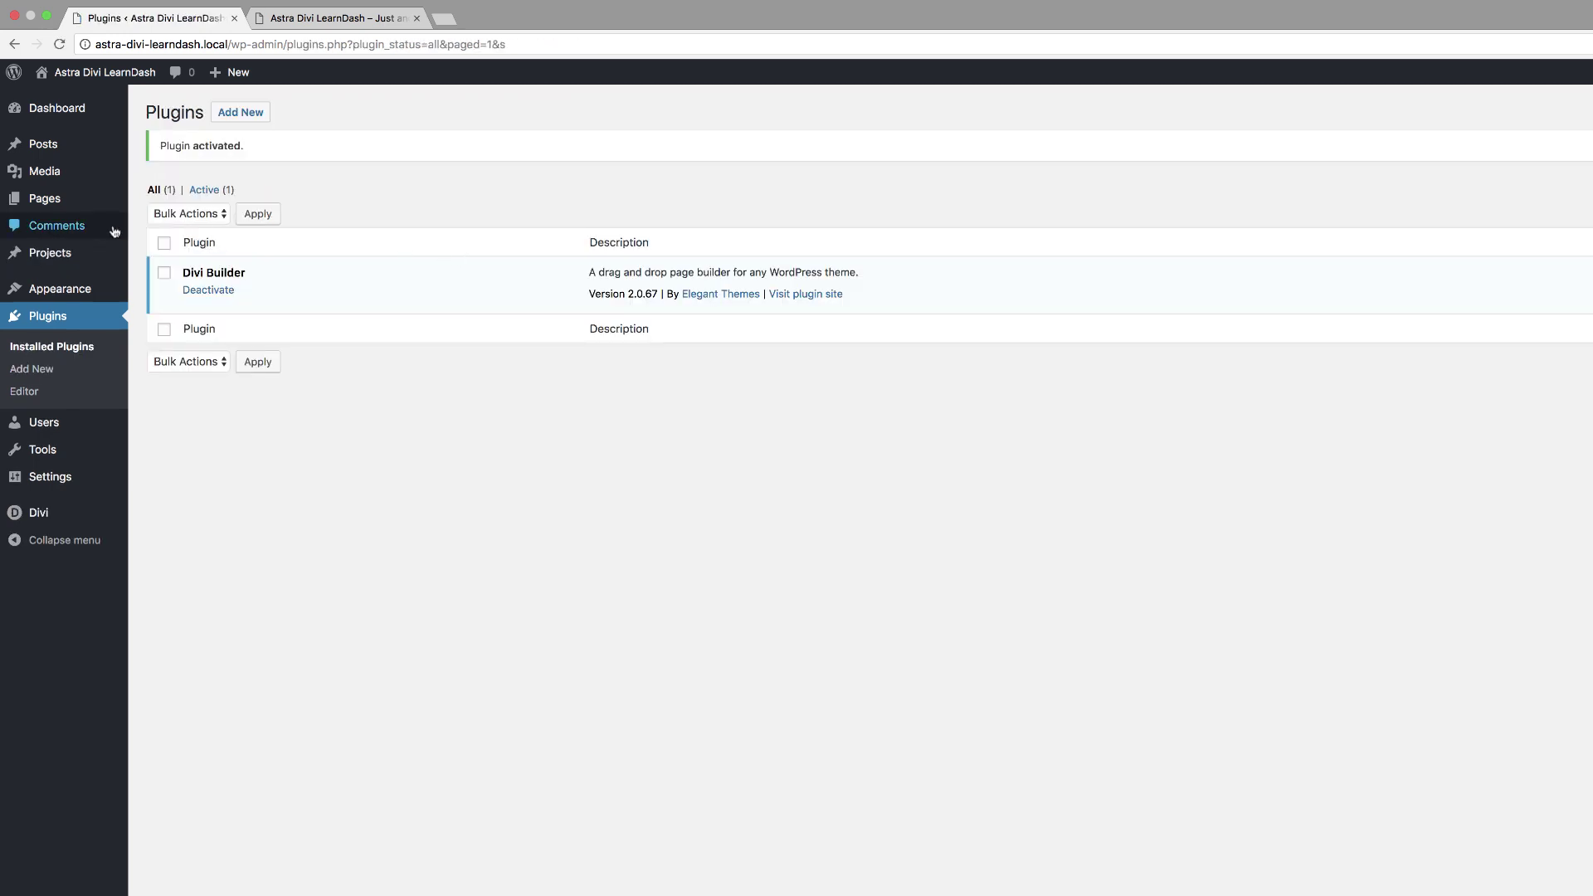
Step: Add a new page titled 'Home' with Astra content layout set to Full Width / Stretched
mouse_move(48, 201)
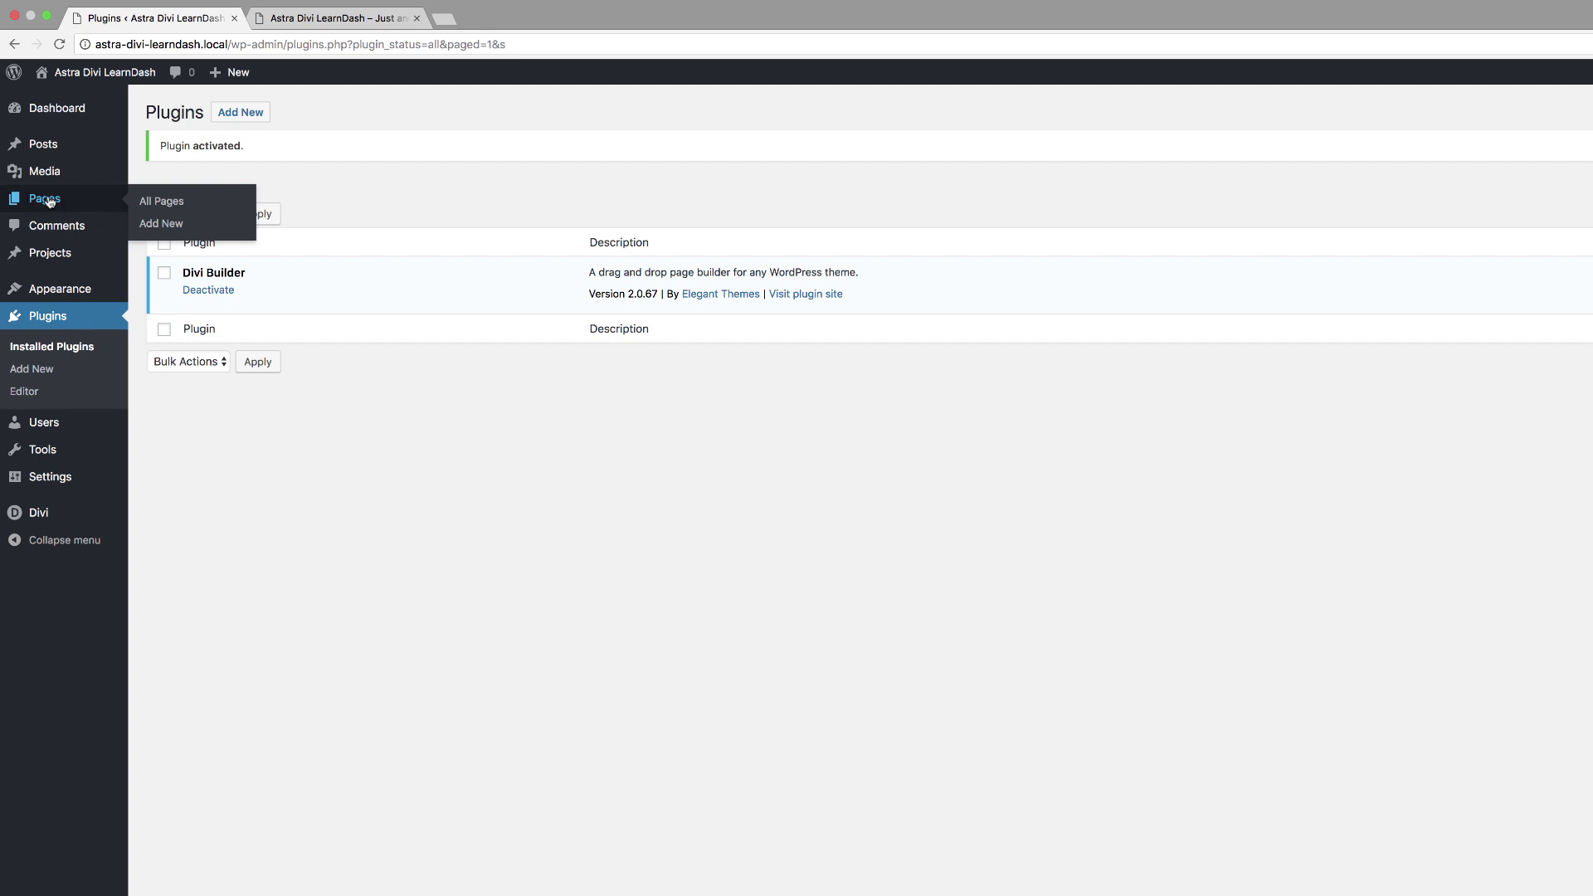
click(168, 227)
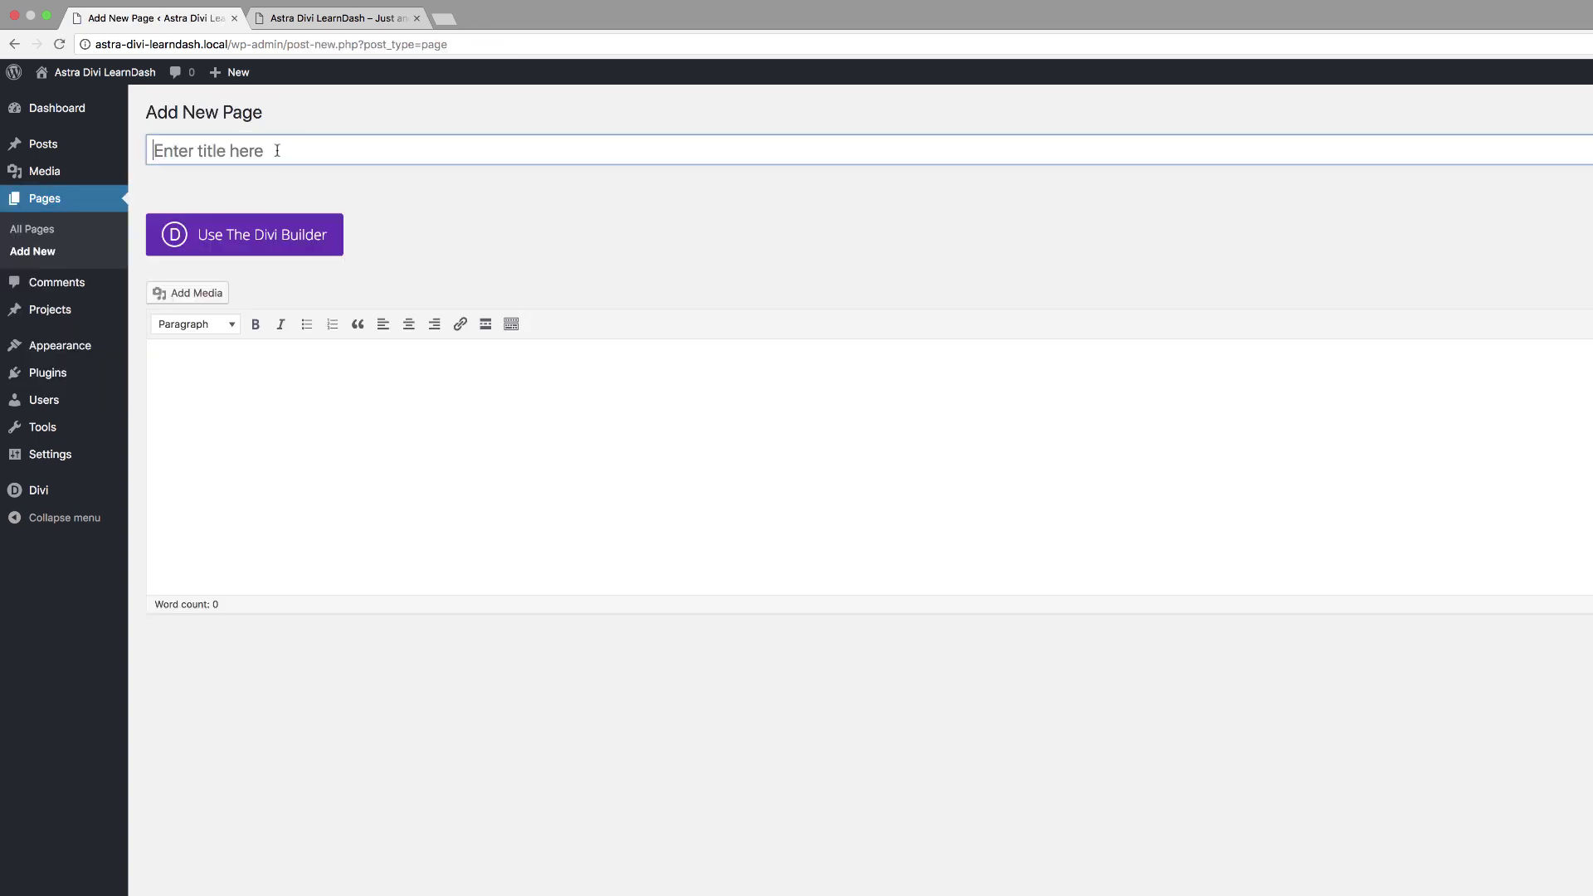
text(Home)
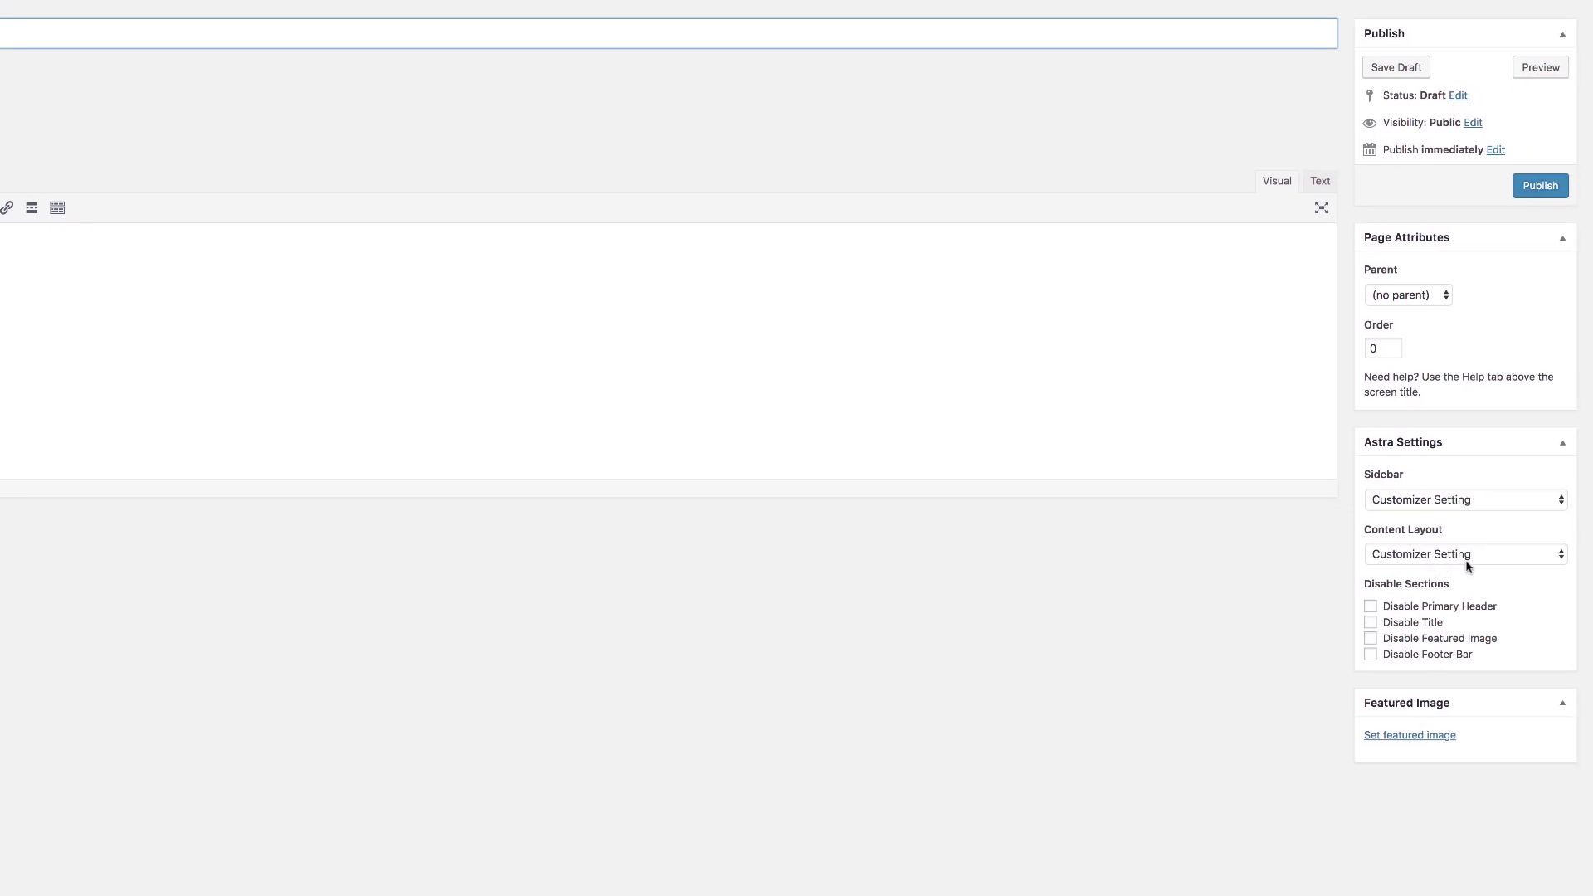
click(1418, 503)
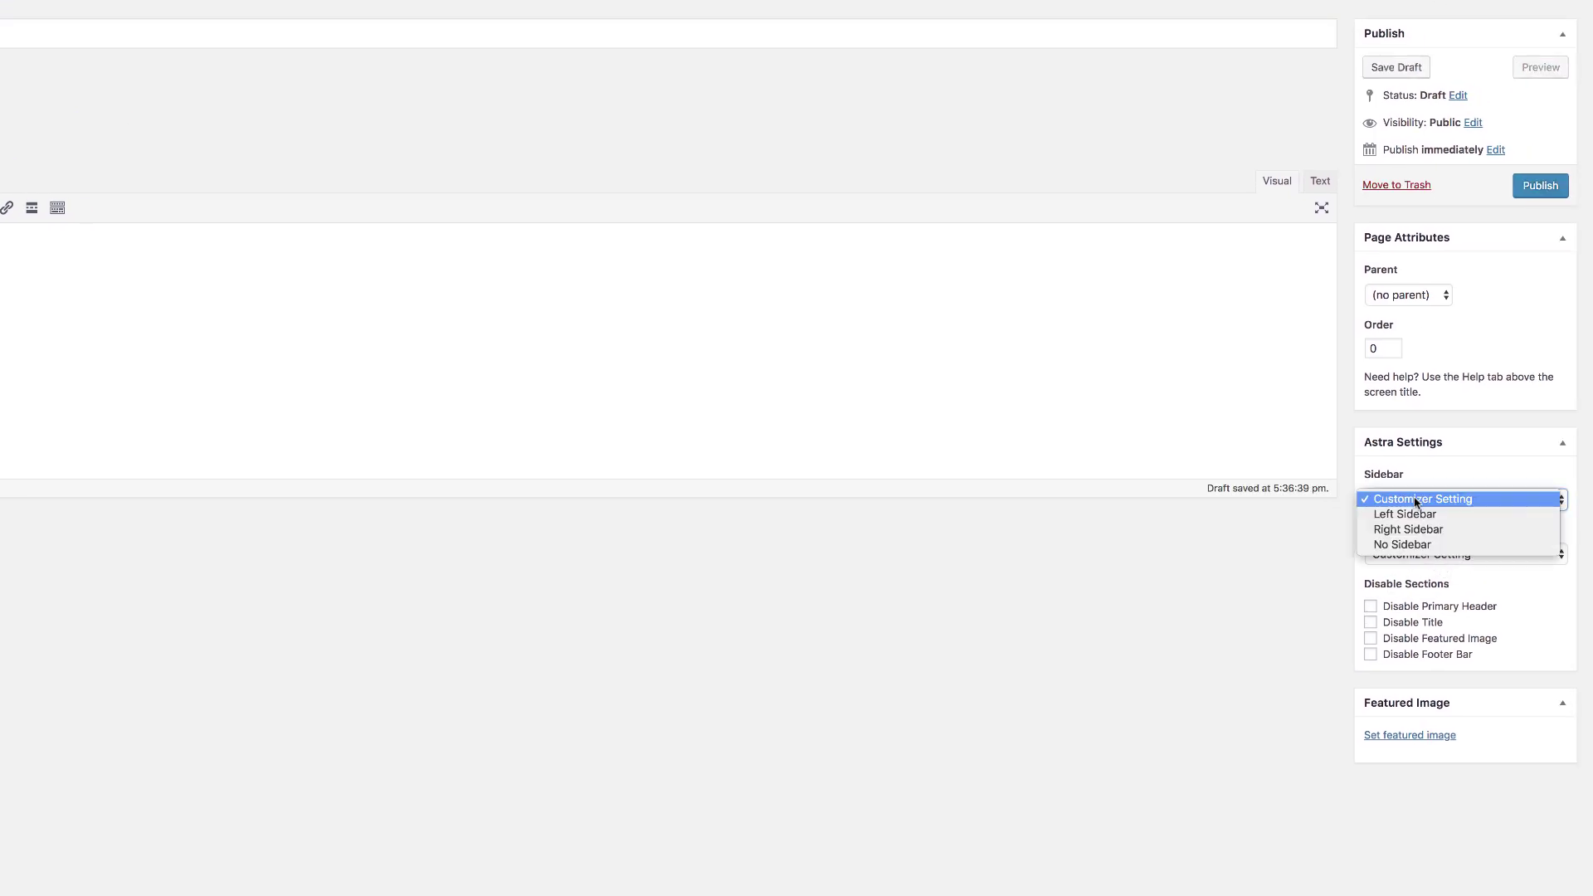
click(1379, 558)
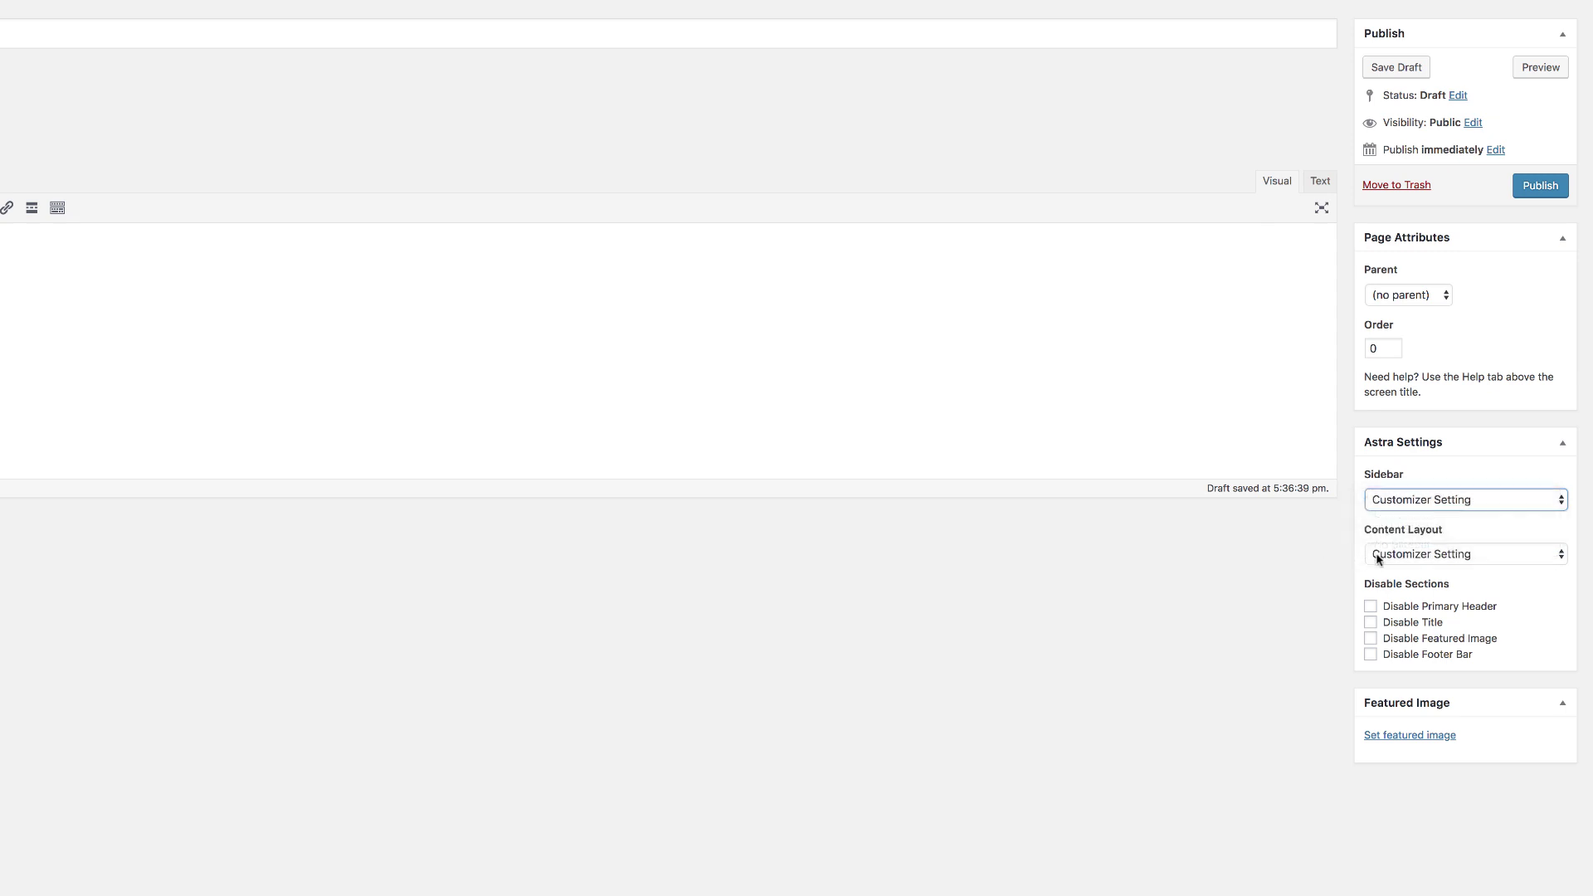
click(1458, 554)
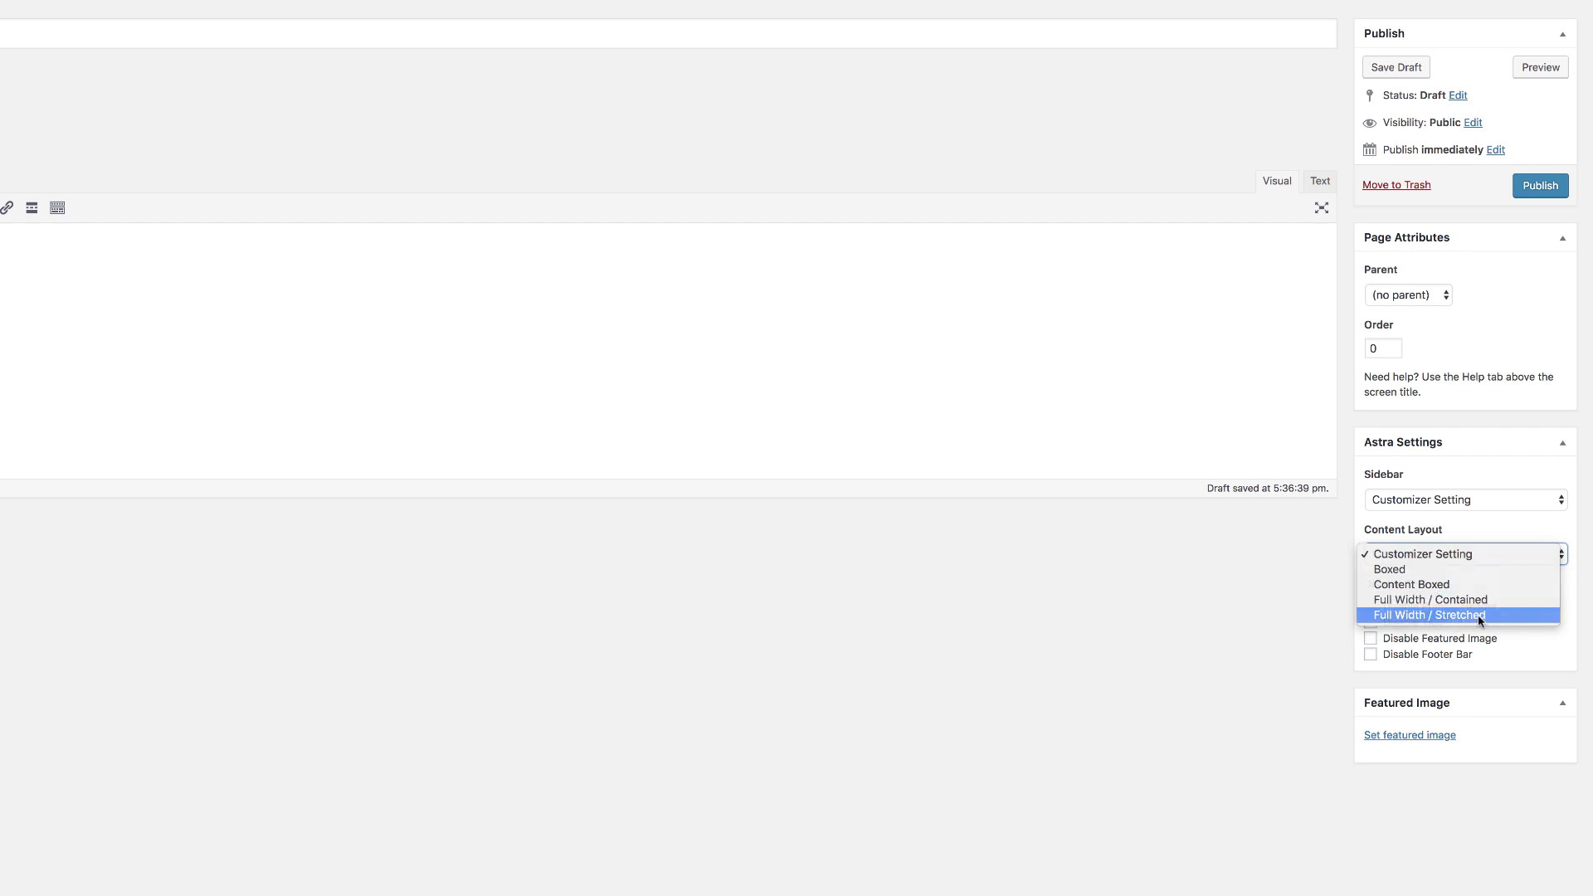
click(1479, 619)
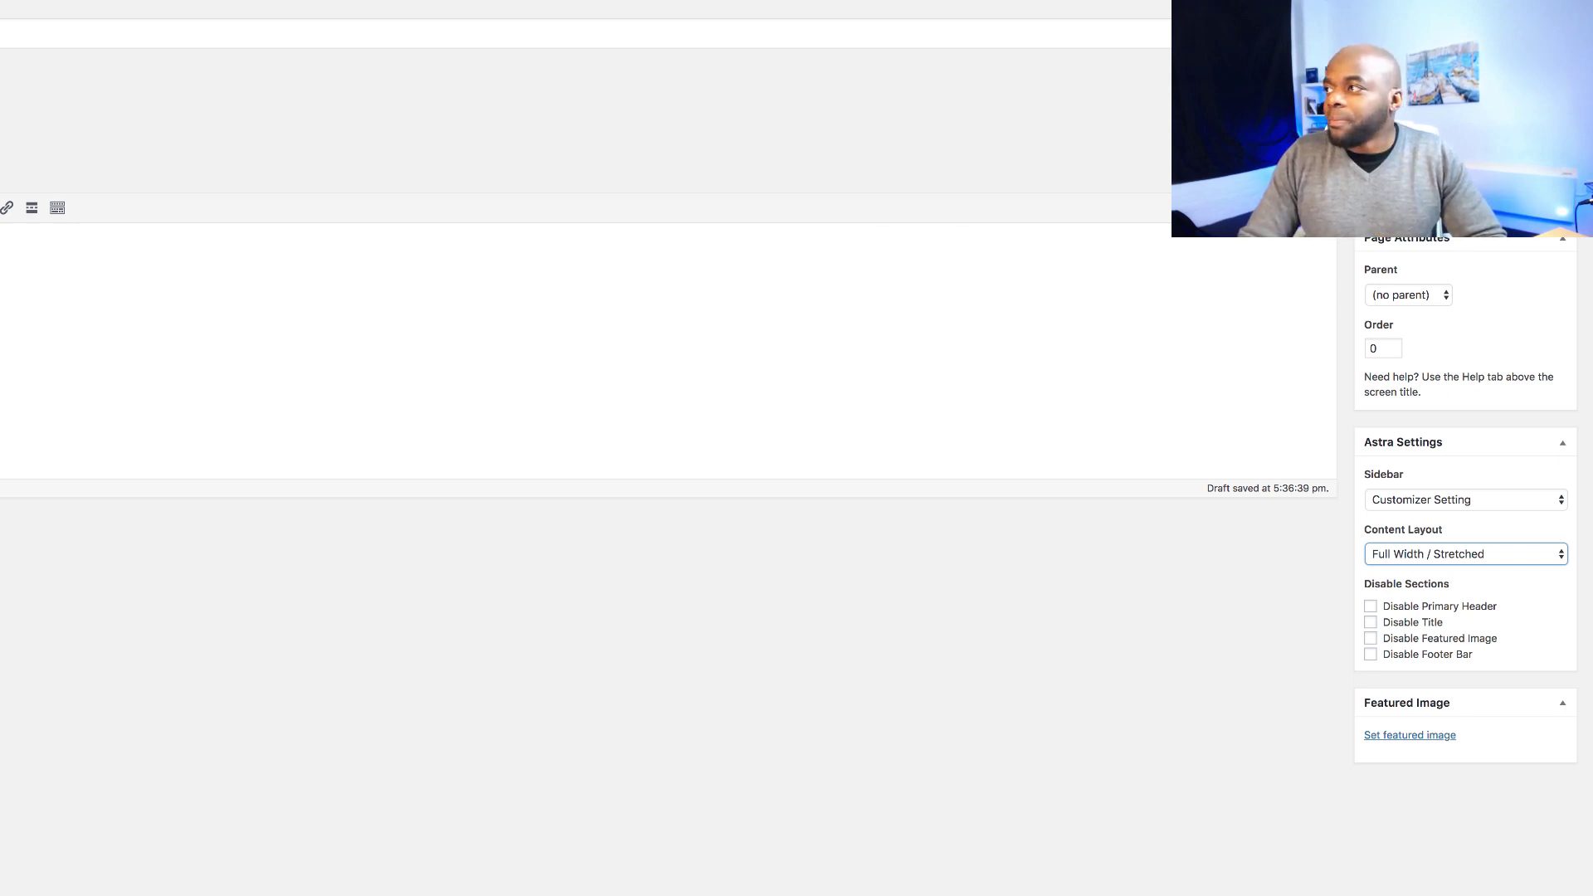
Step: Publish the Home page and launch it in the Divi Builder
click(1536, 190)
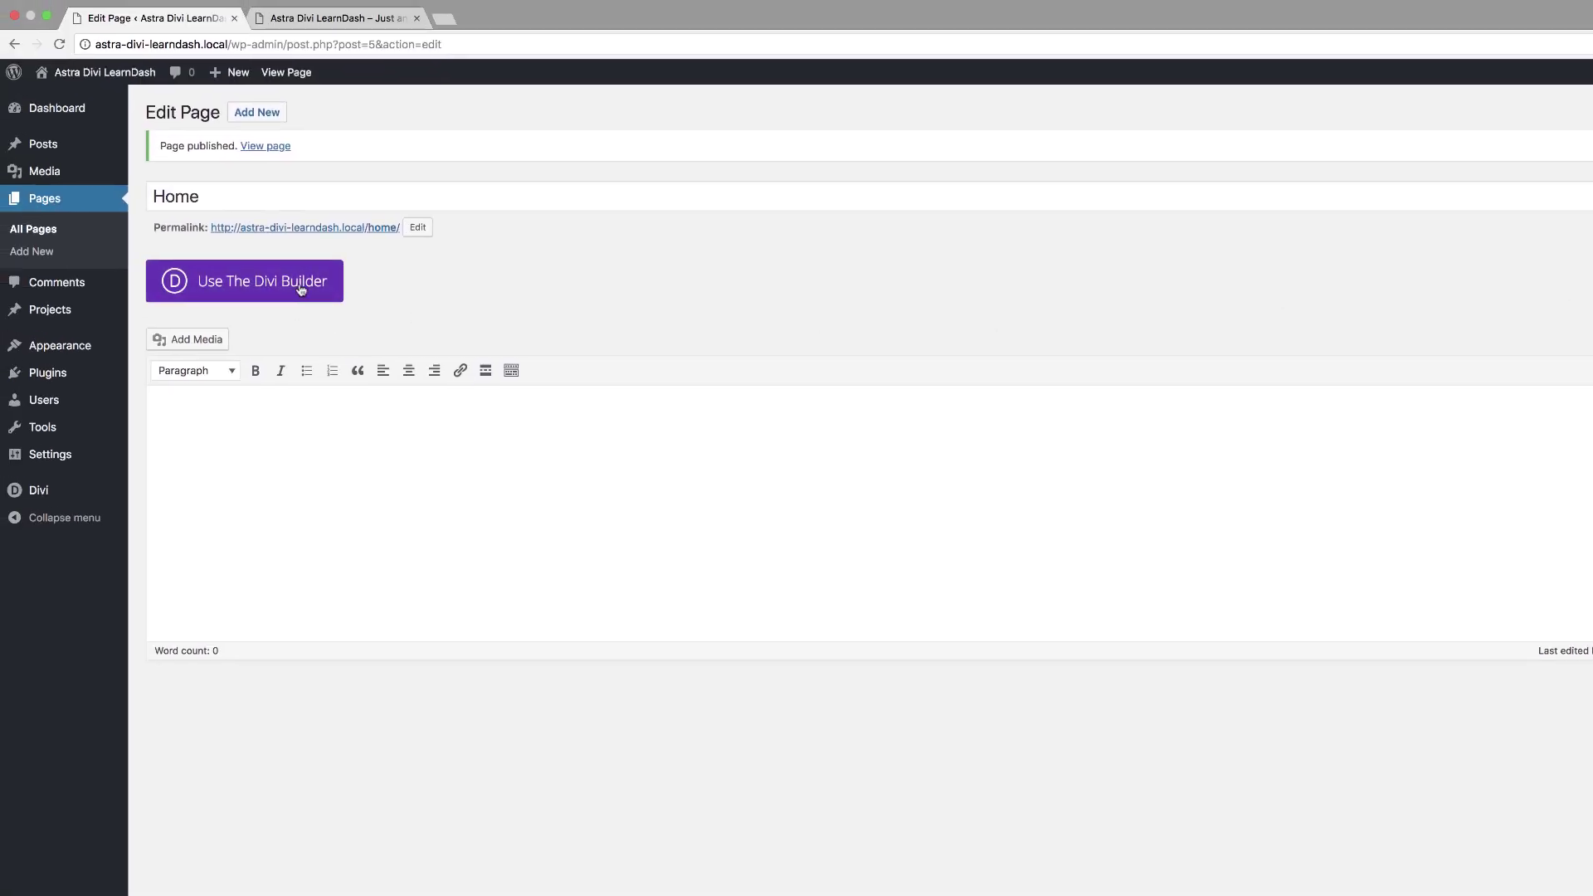
click(260, 288)
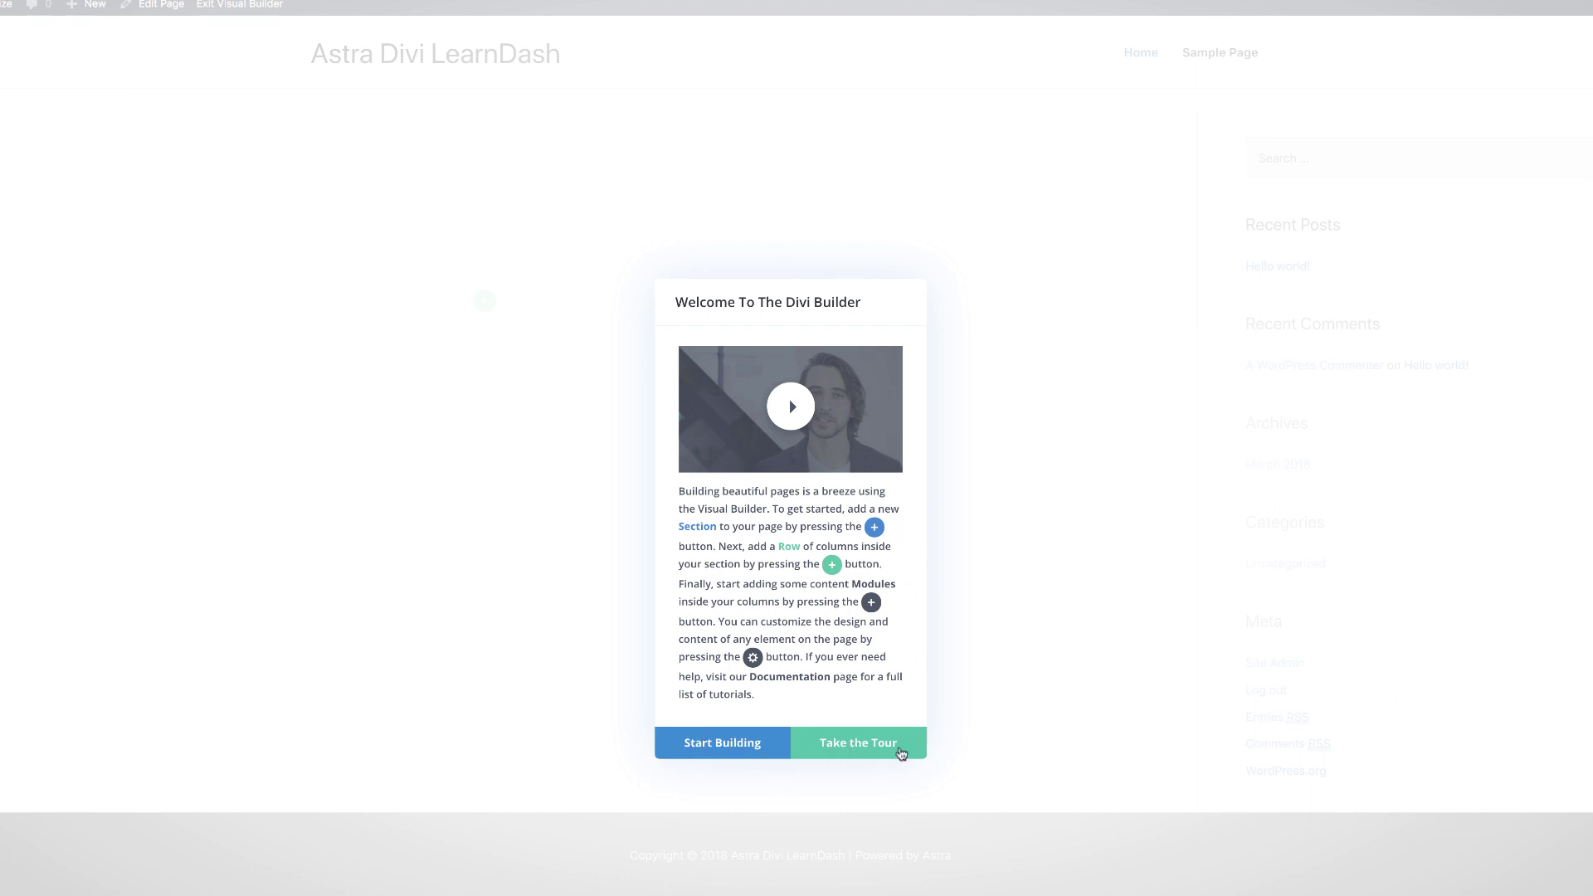
Step: Load the Coffee Shop landing layout from the Divi premade library onto the page
click(742, 749)
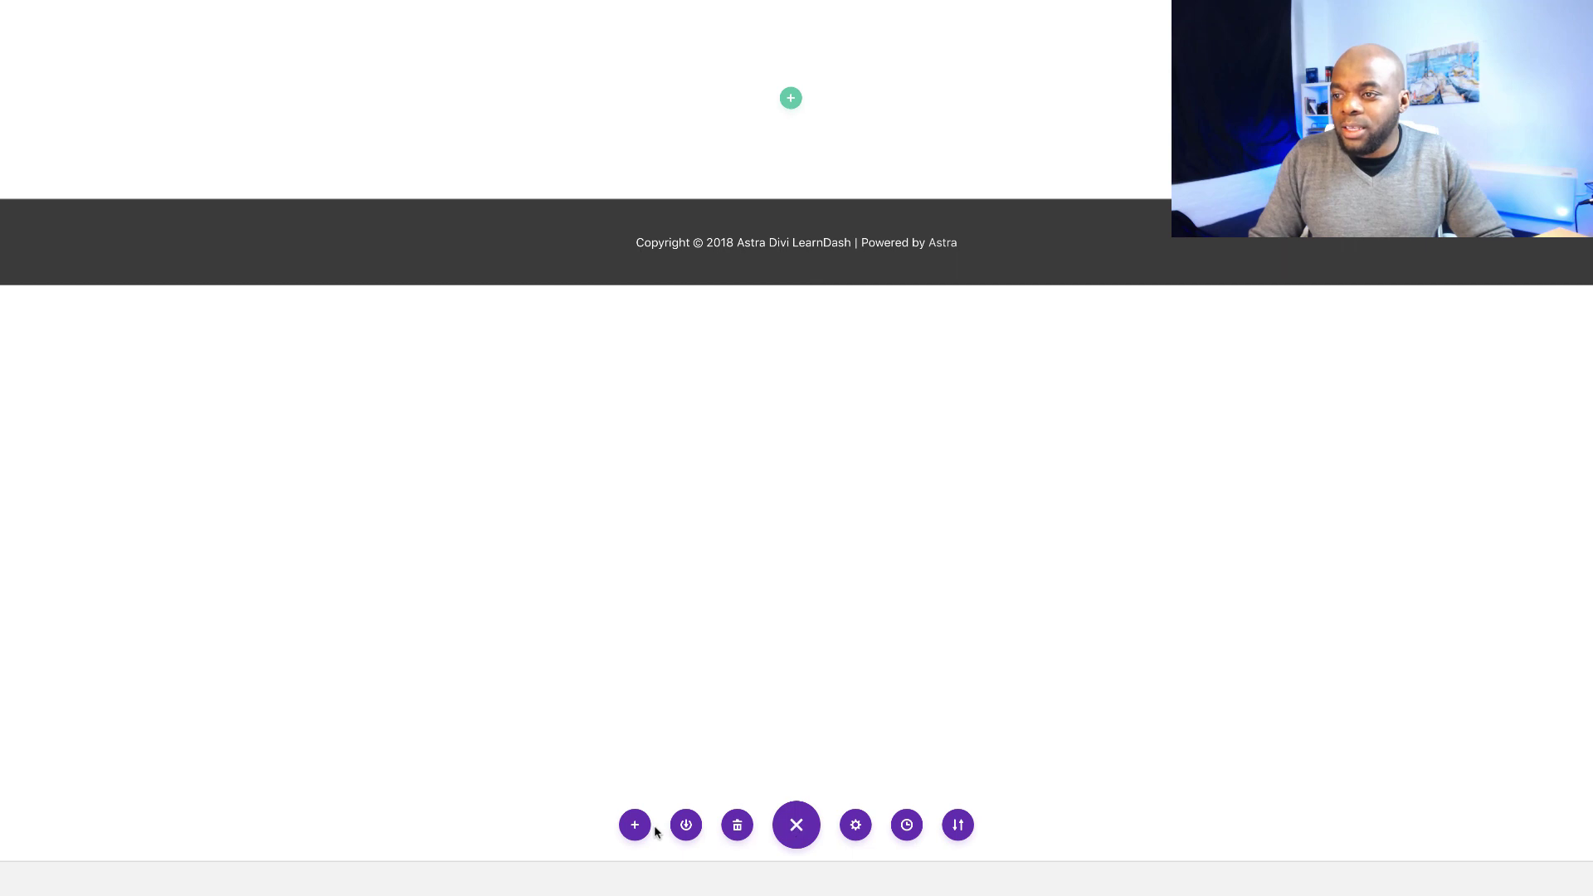
click(635, 825)
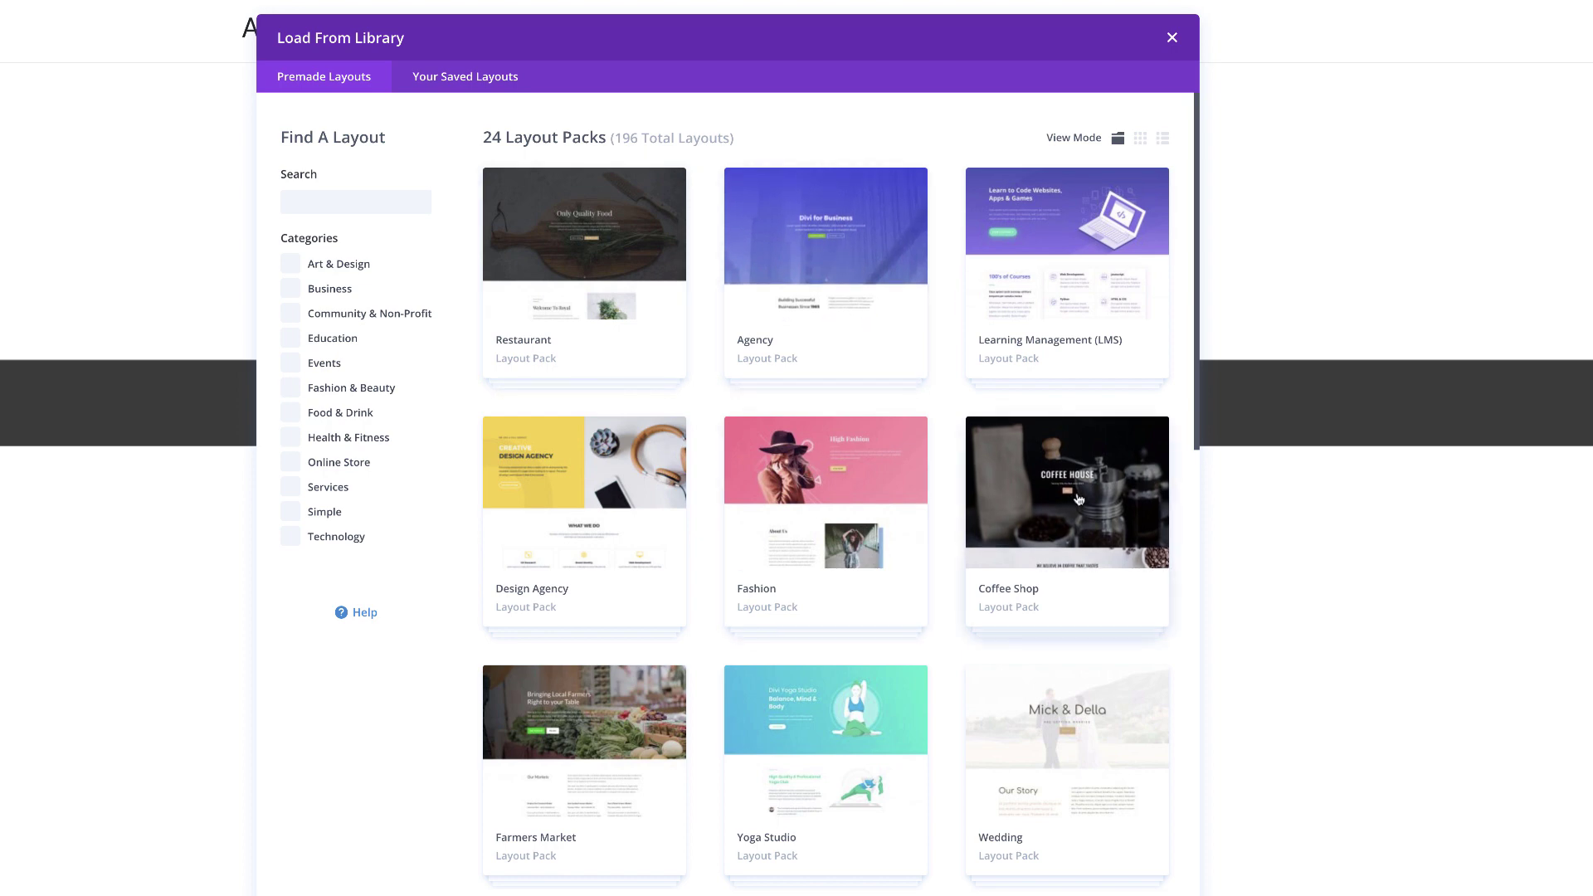
click(1078, 499)
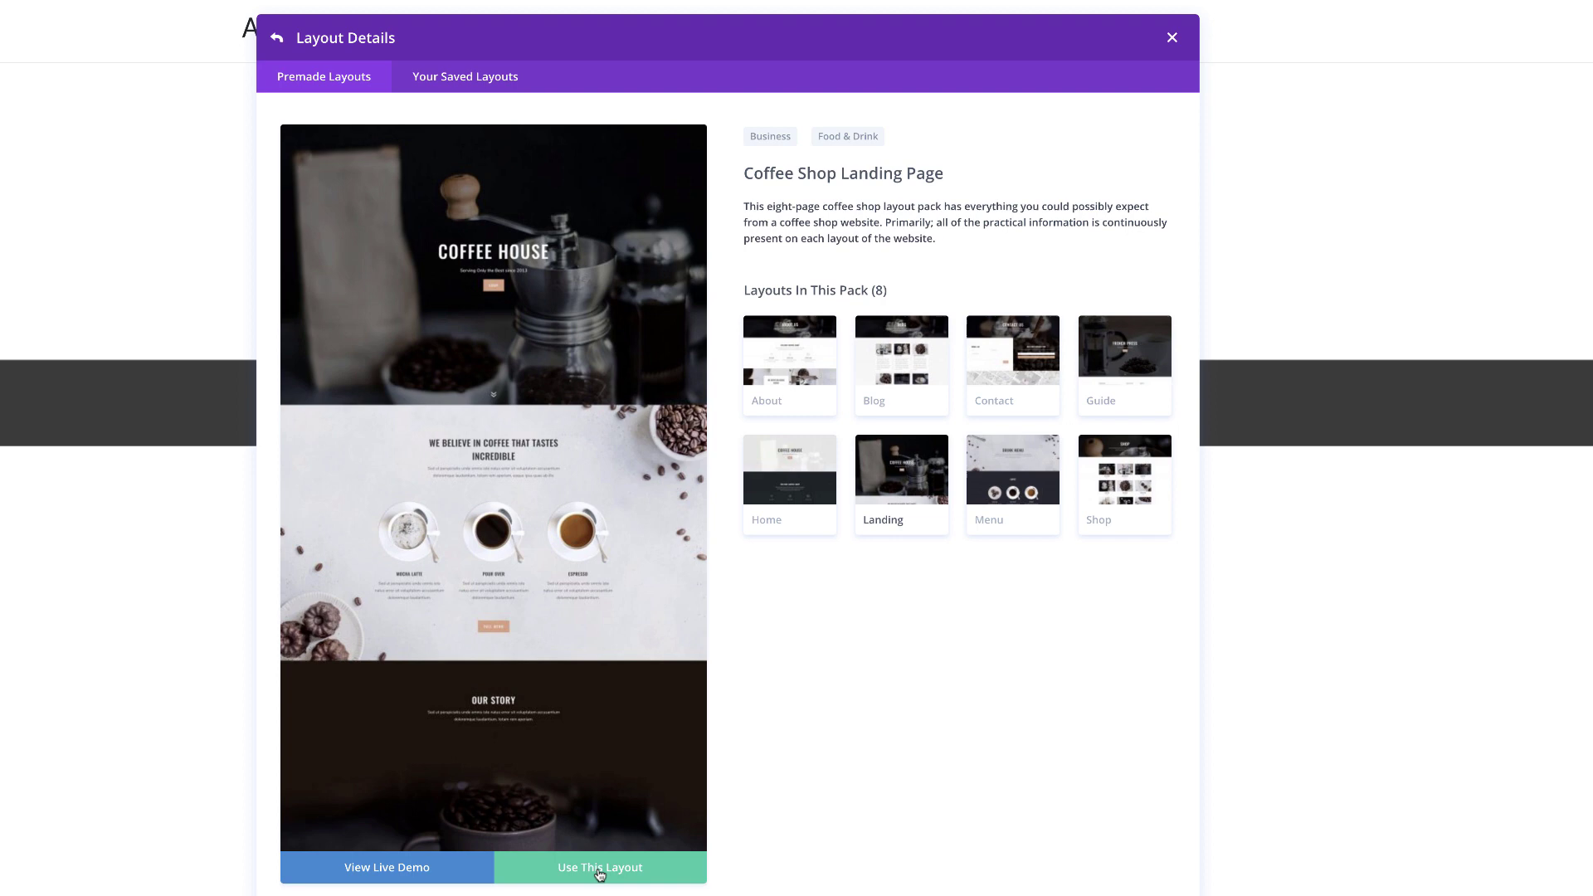
click(600, 868)
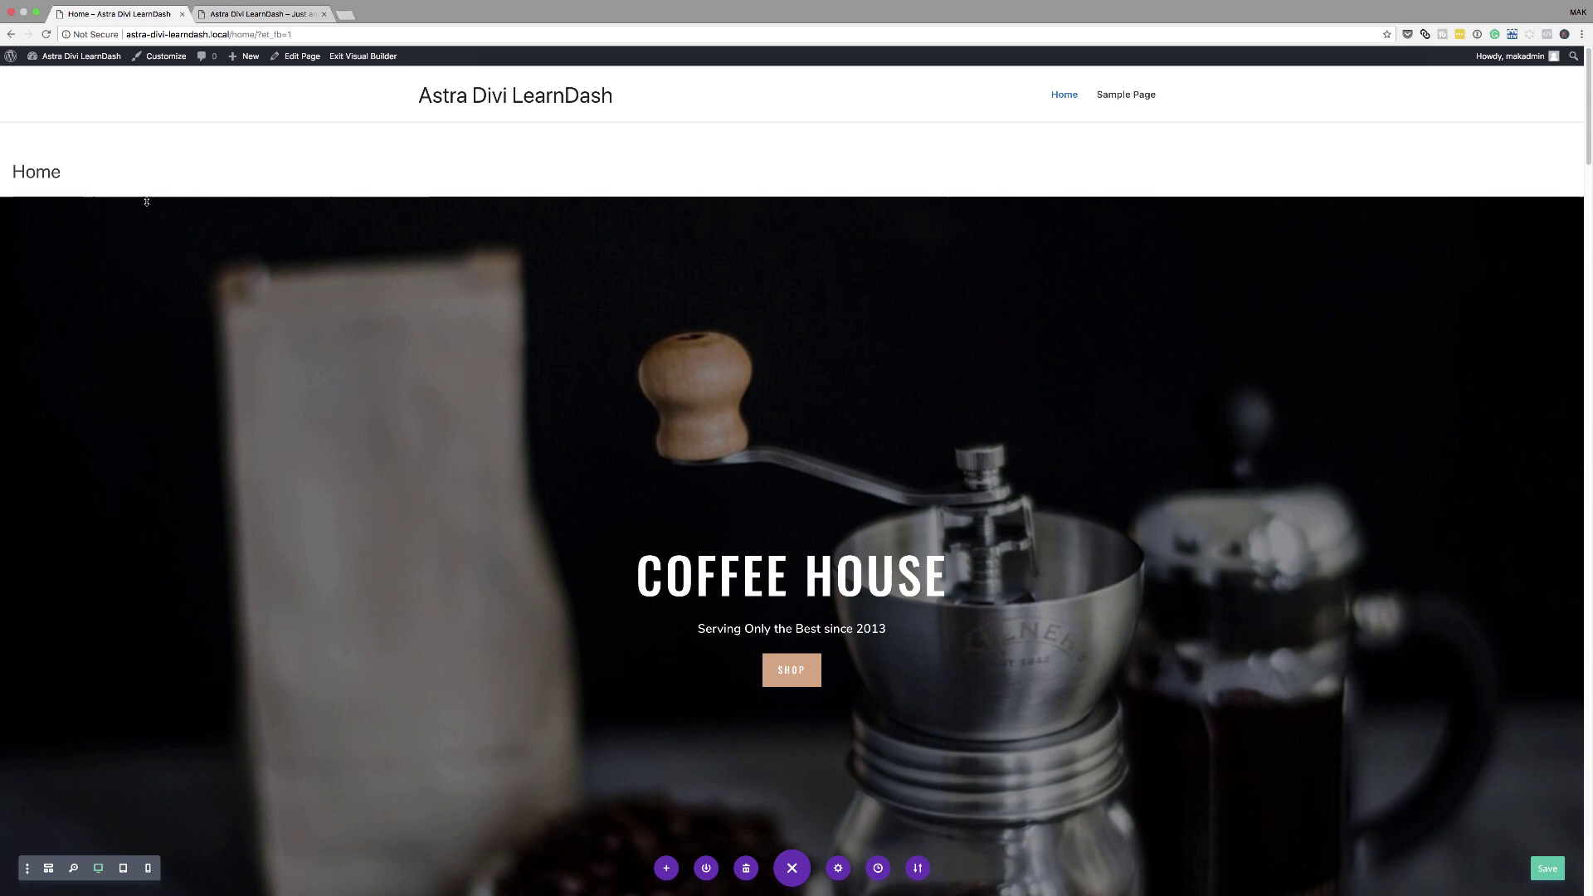
Step: Tick Disable Title in Astra Settings, update the Home page, and view it live
click(365, 57)
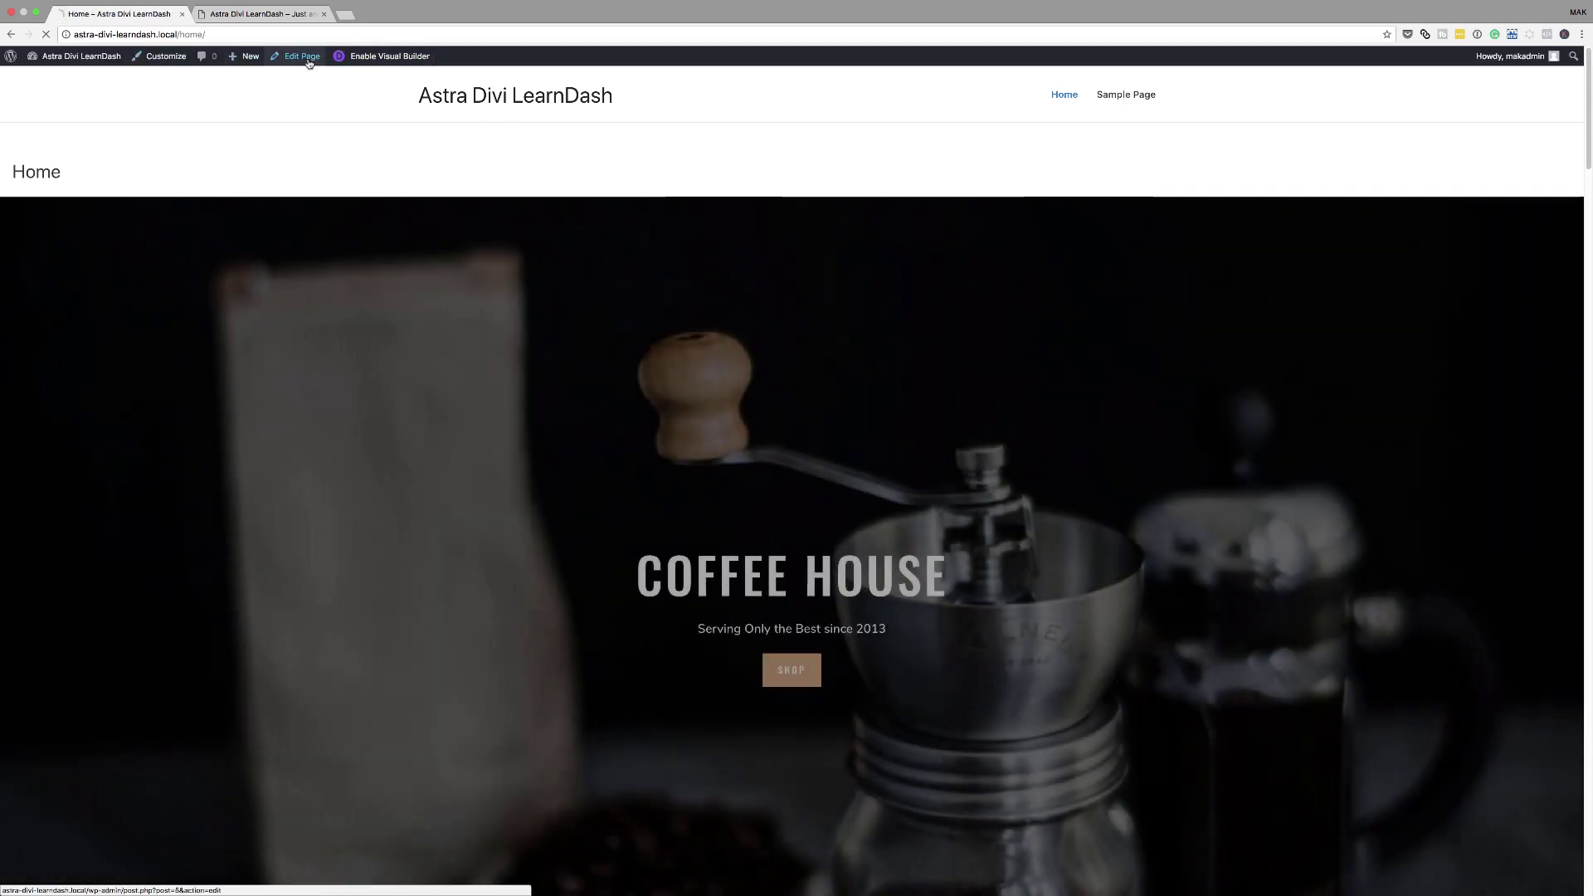
click(302, 56)
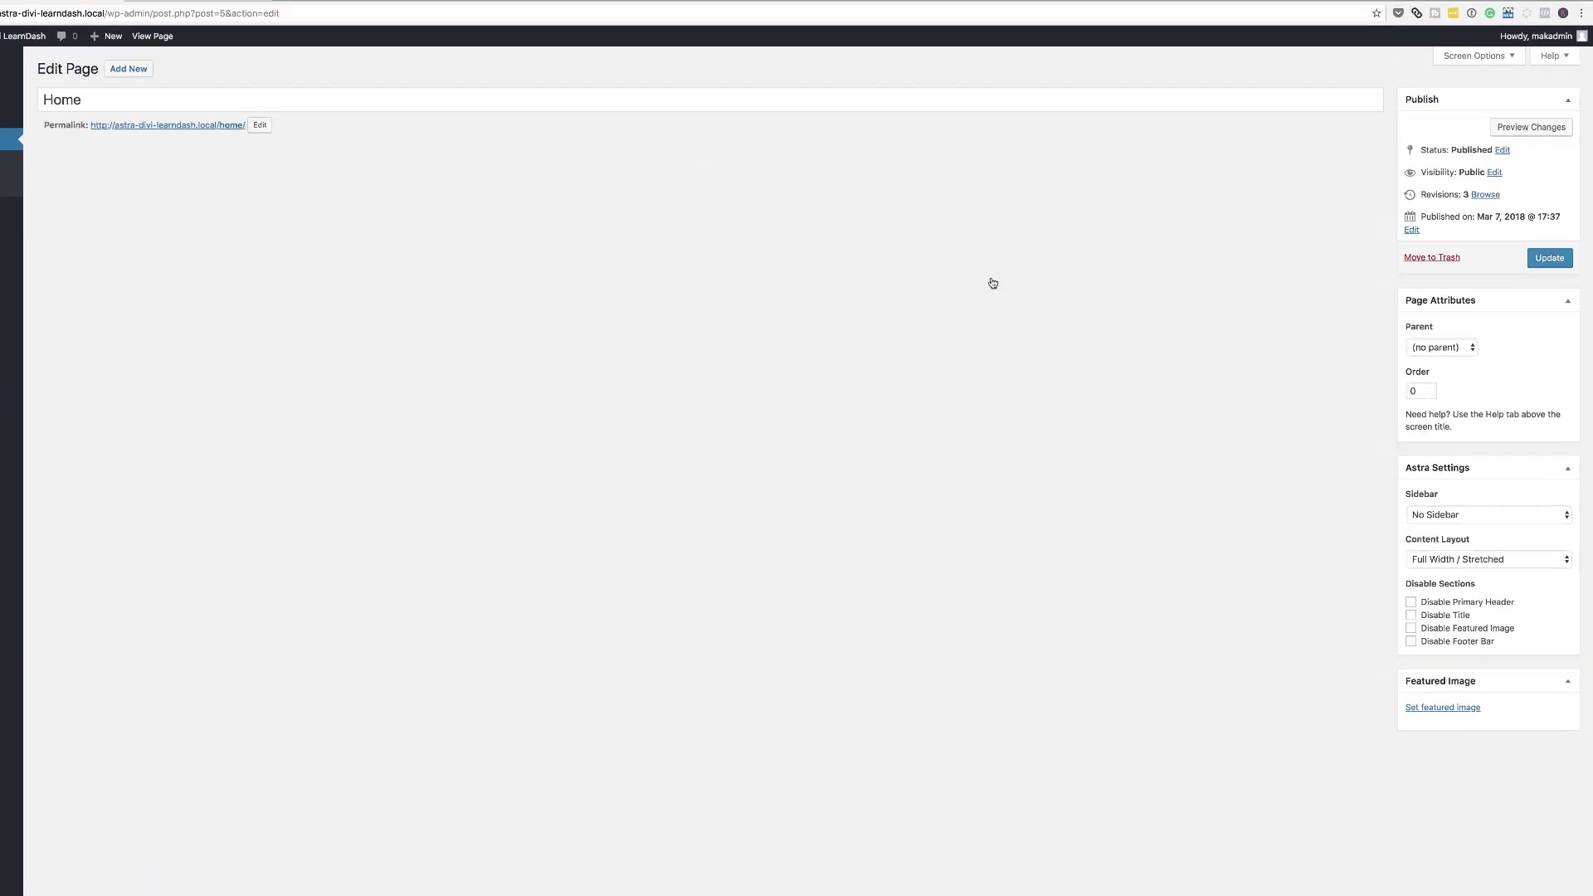
click(1374, 649)
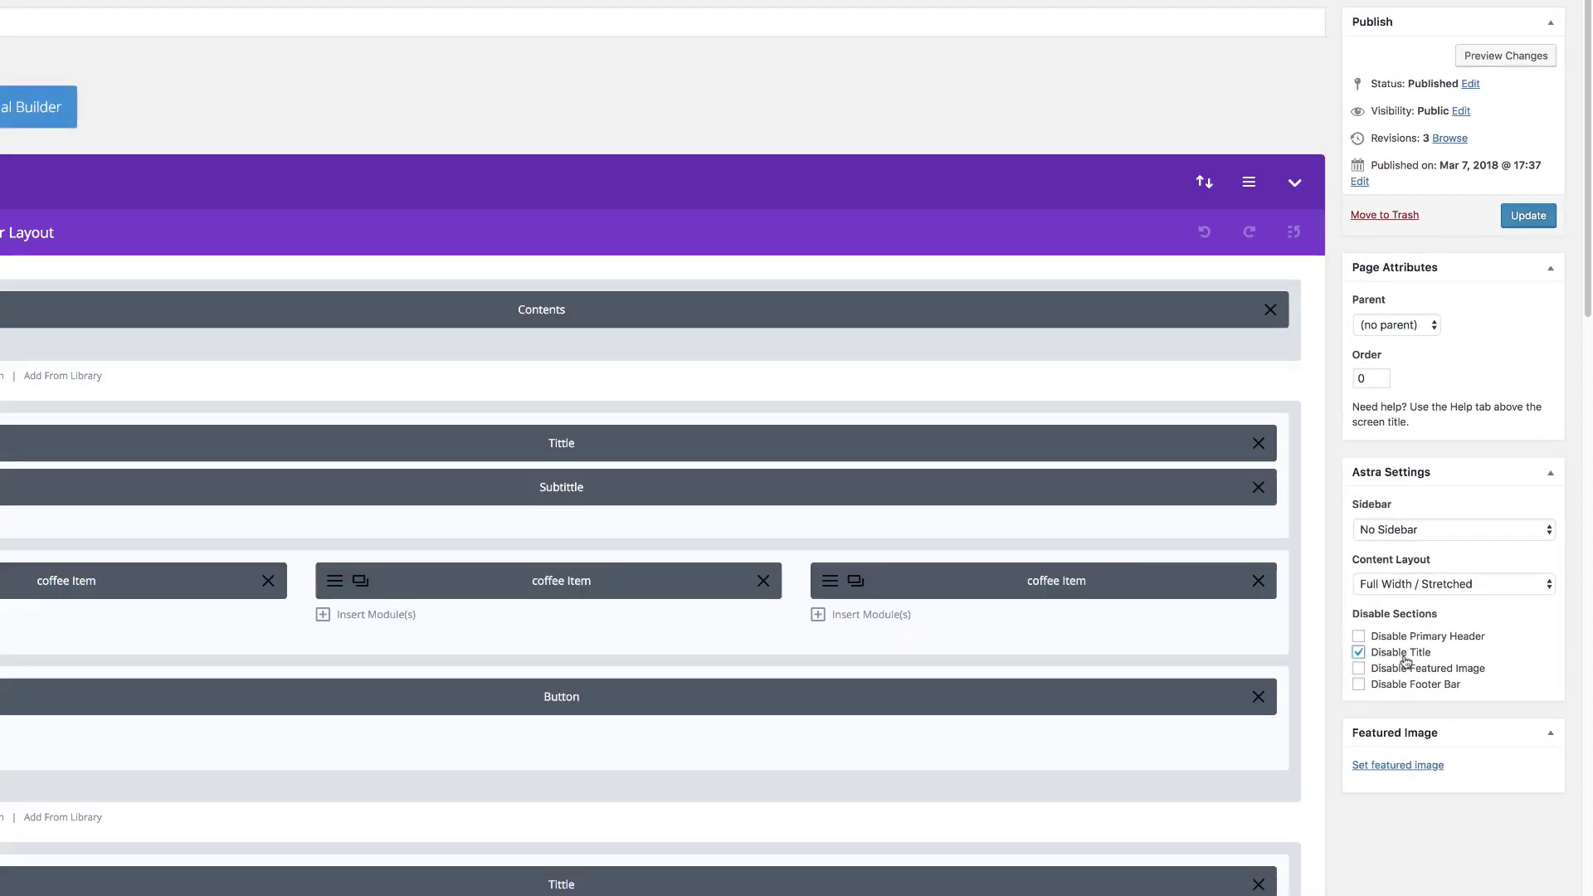
click(1528, 215)
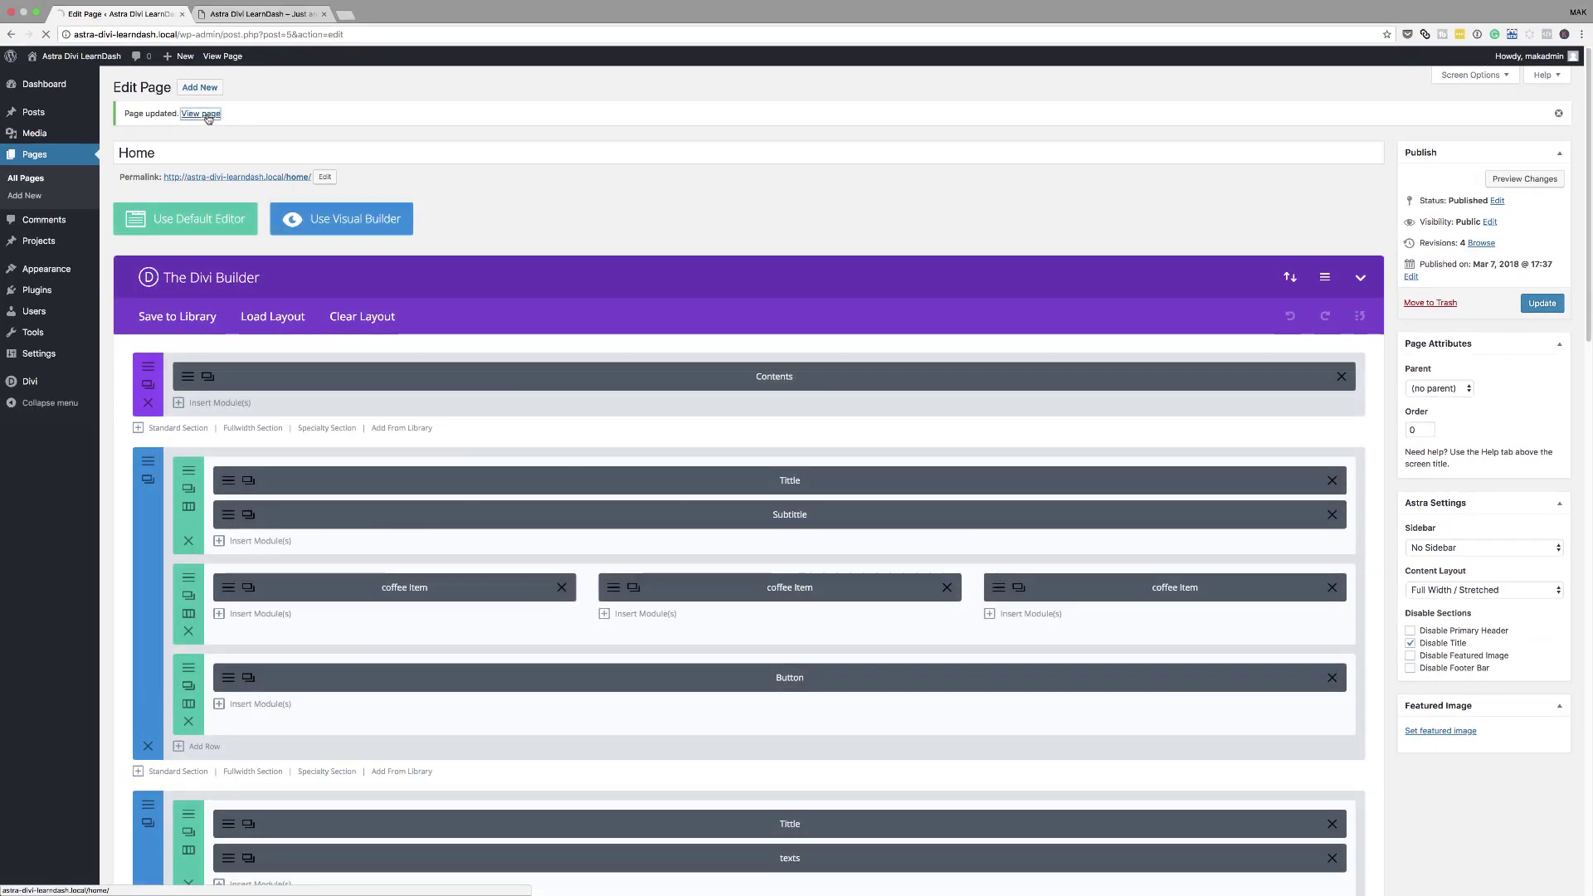
click(208, 113)
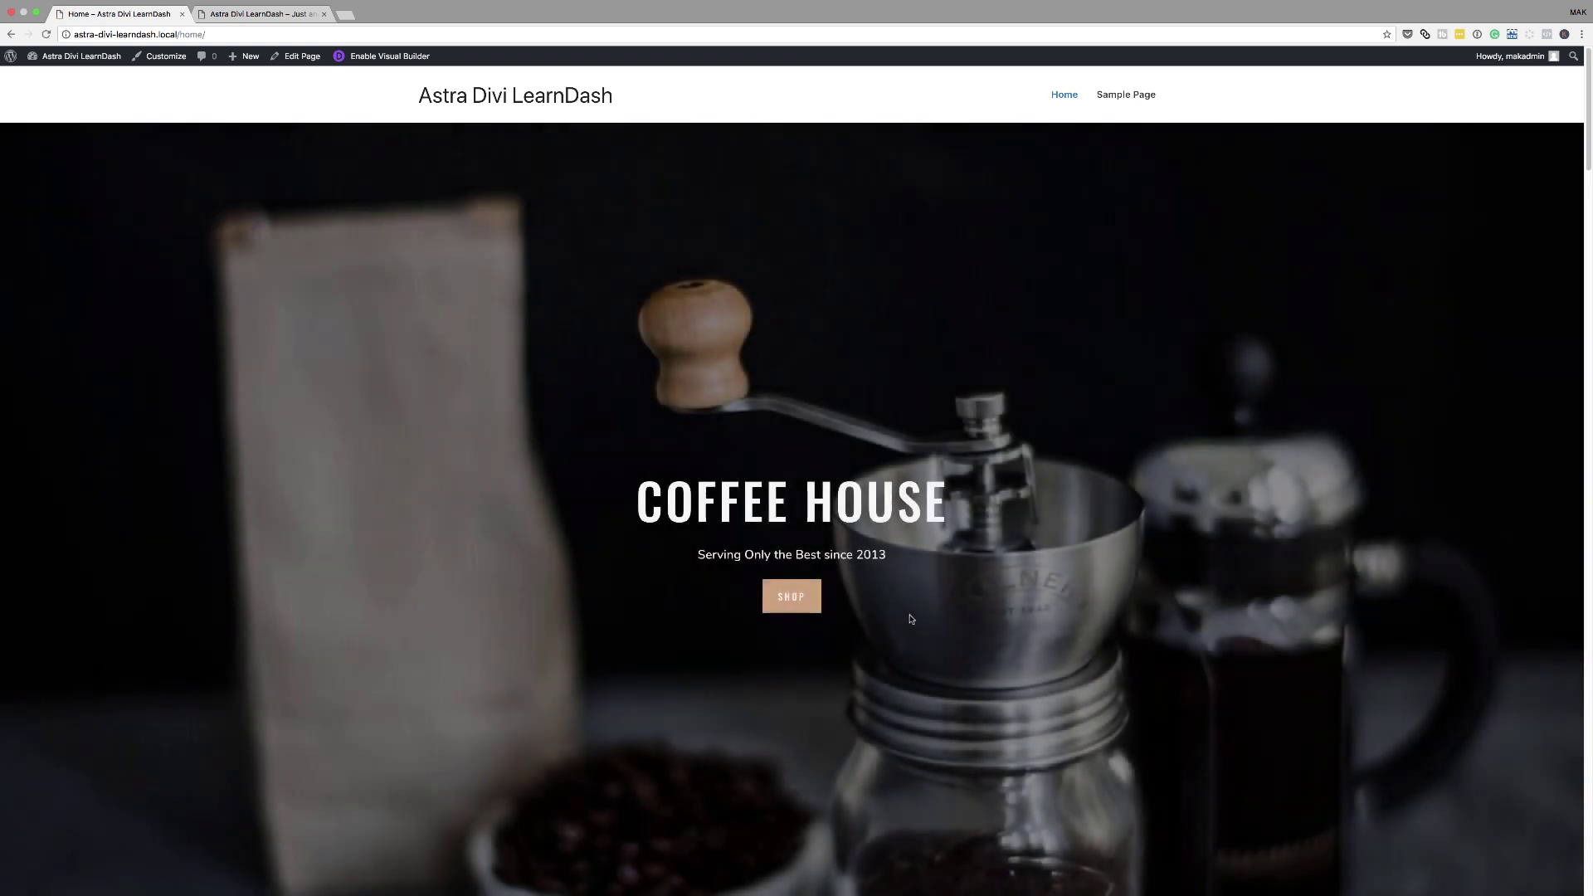
scroll(911, 619, down, 1)
scroll(911, 618, down, 10)
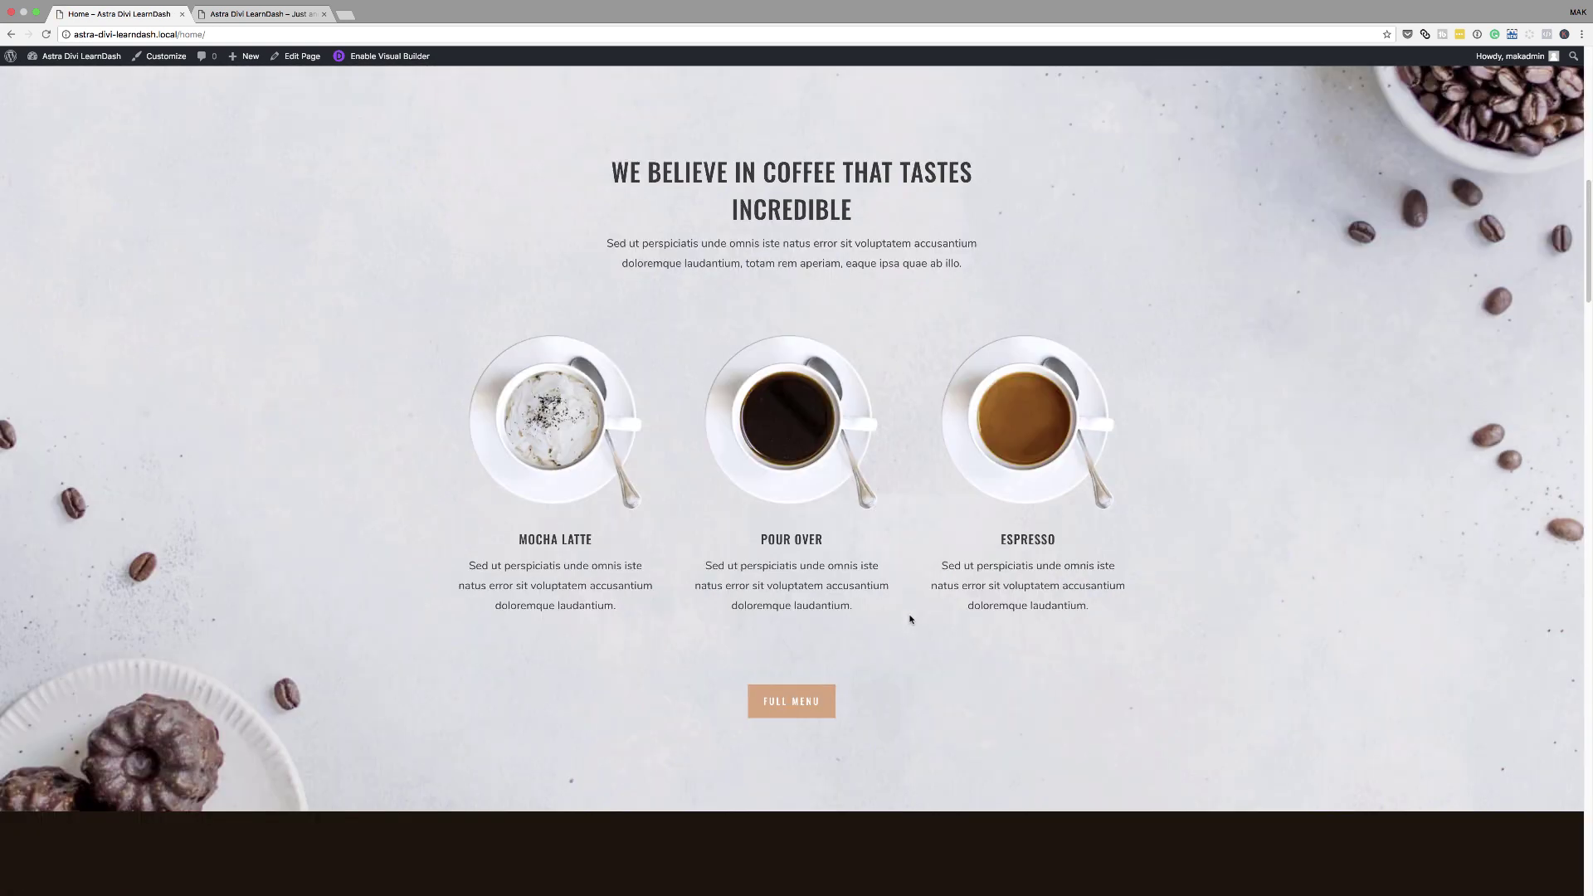
scroll(911, 619, down, 12)
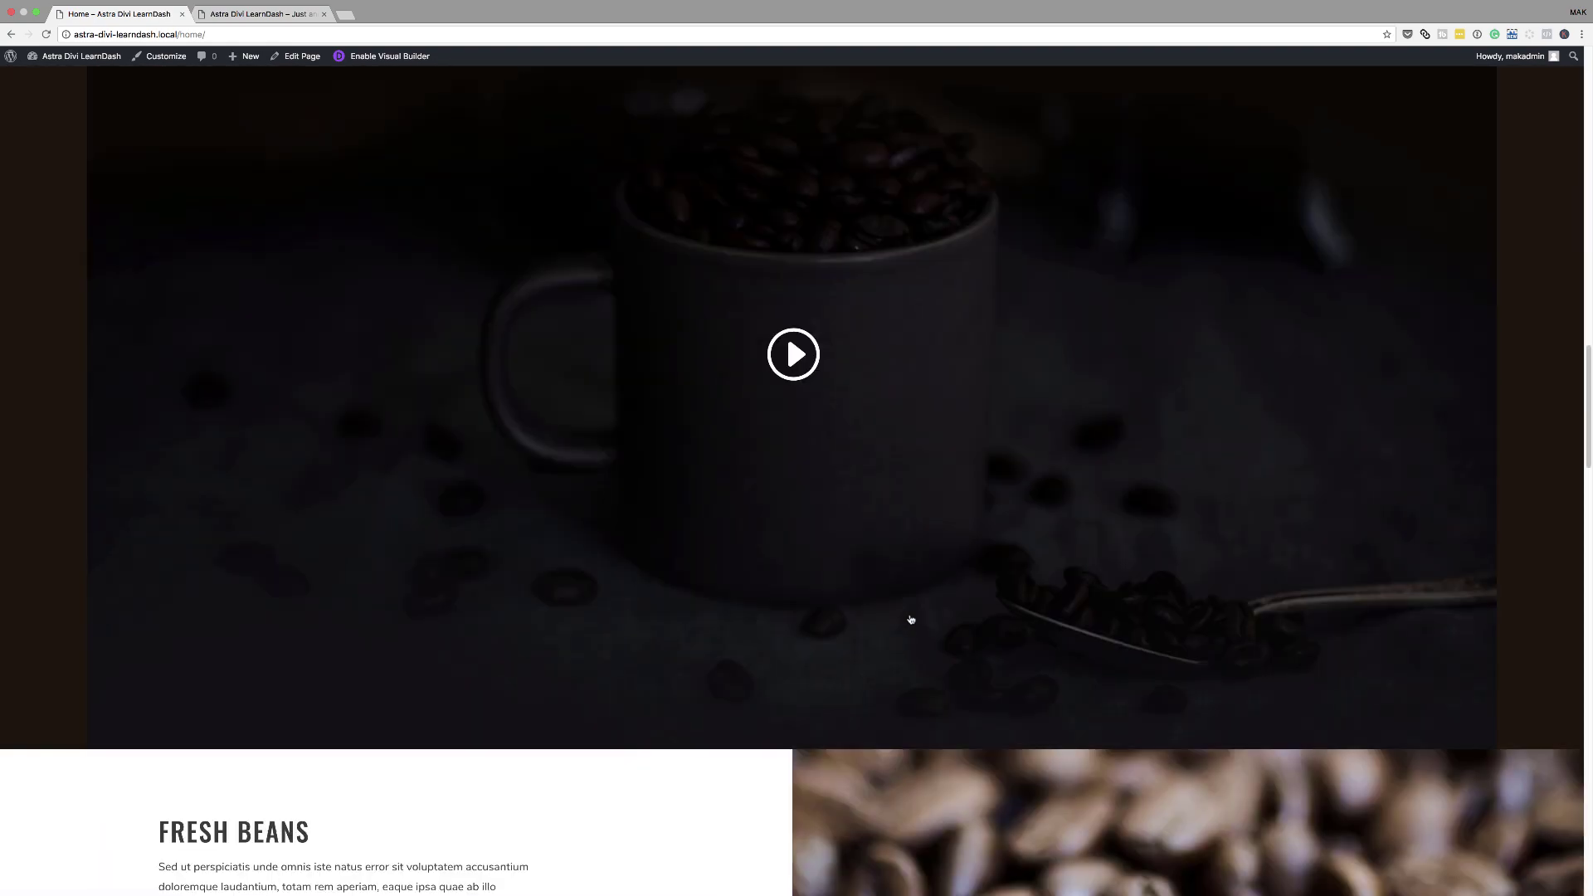
scroll(911, 619, down, 12)
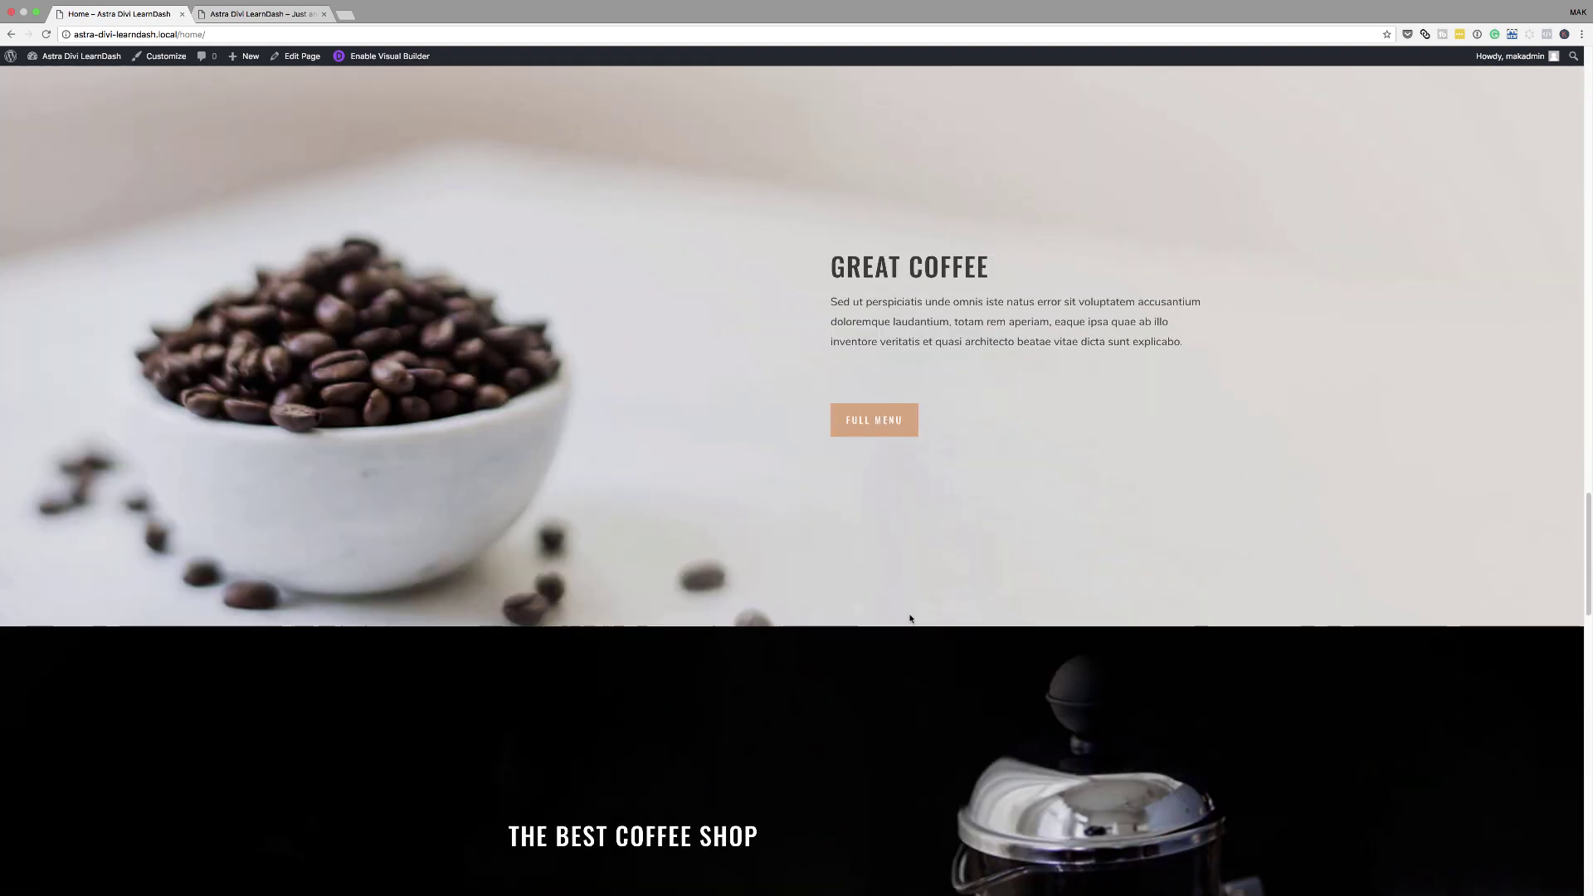
scroll(911, 619, down, 12)
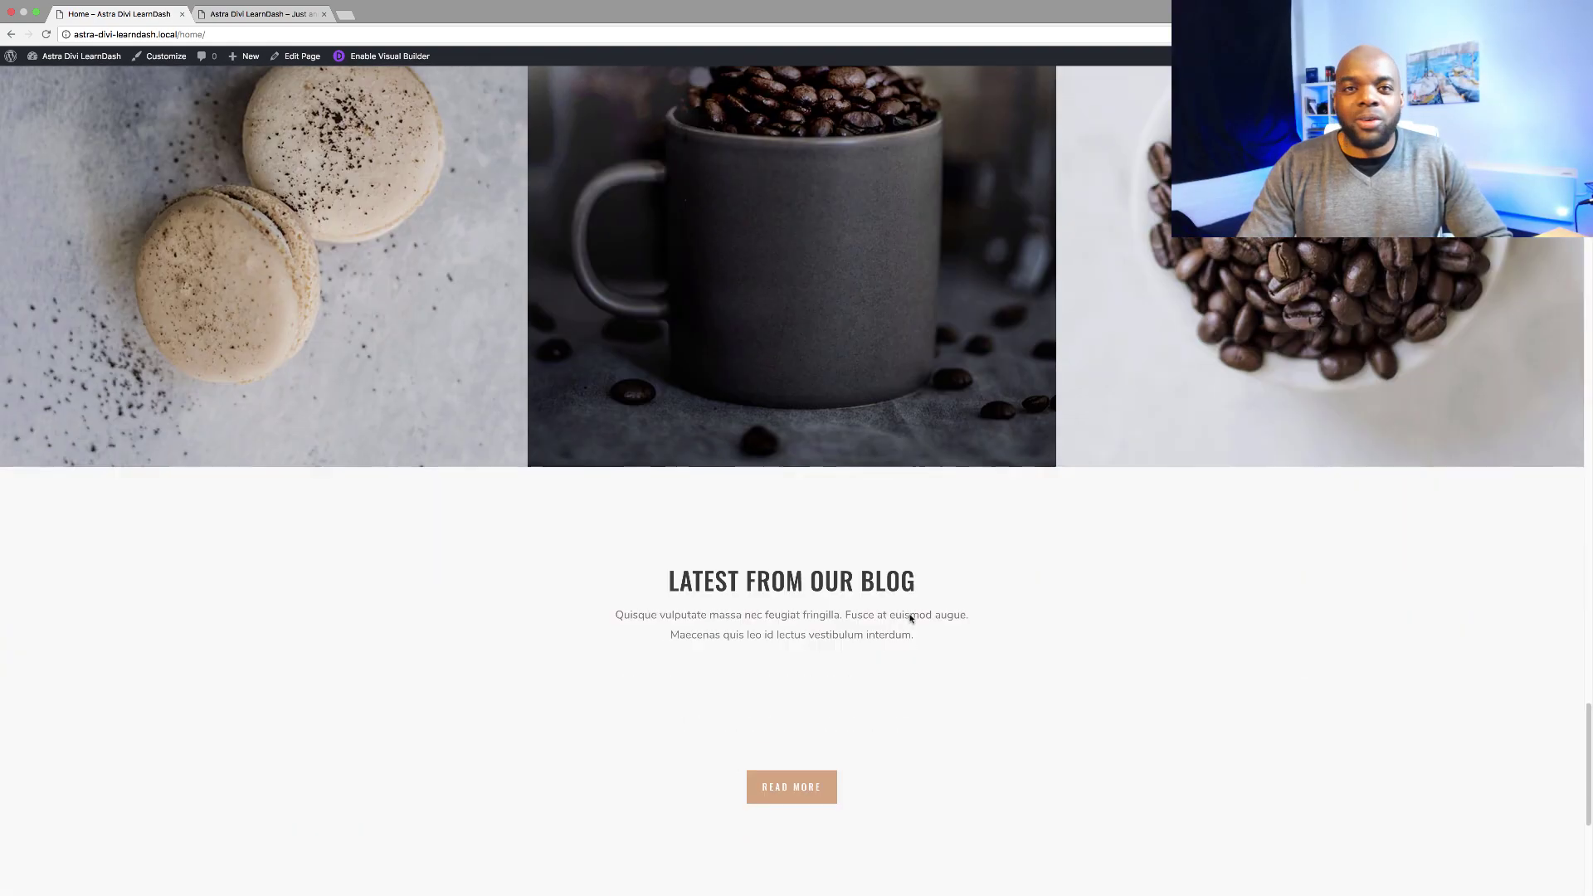
scroll(911, 619, down, 5)
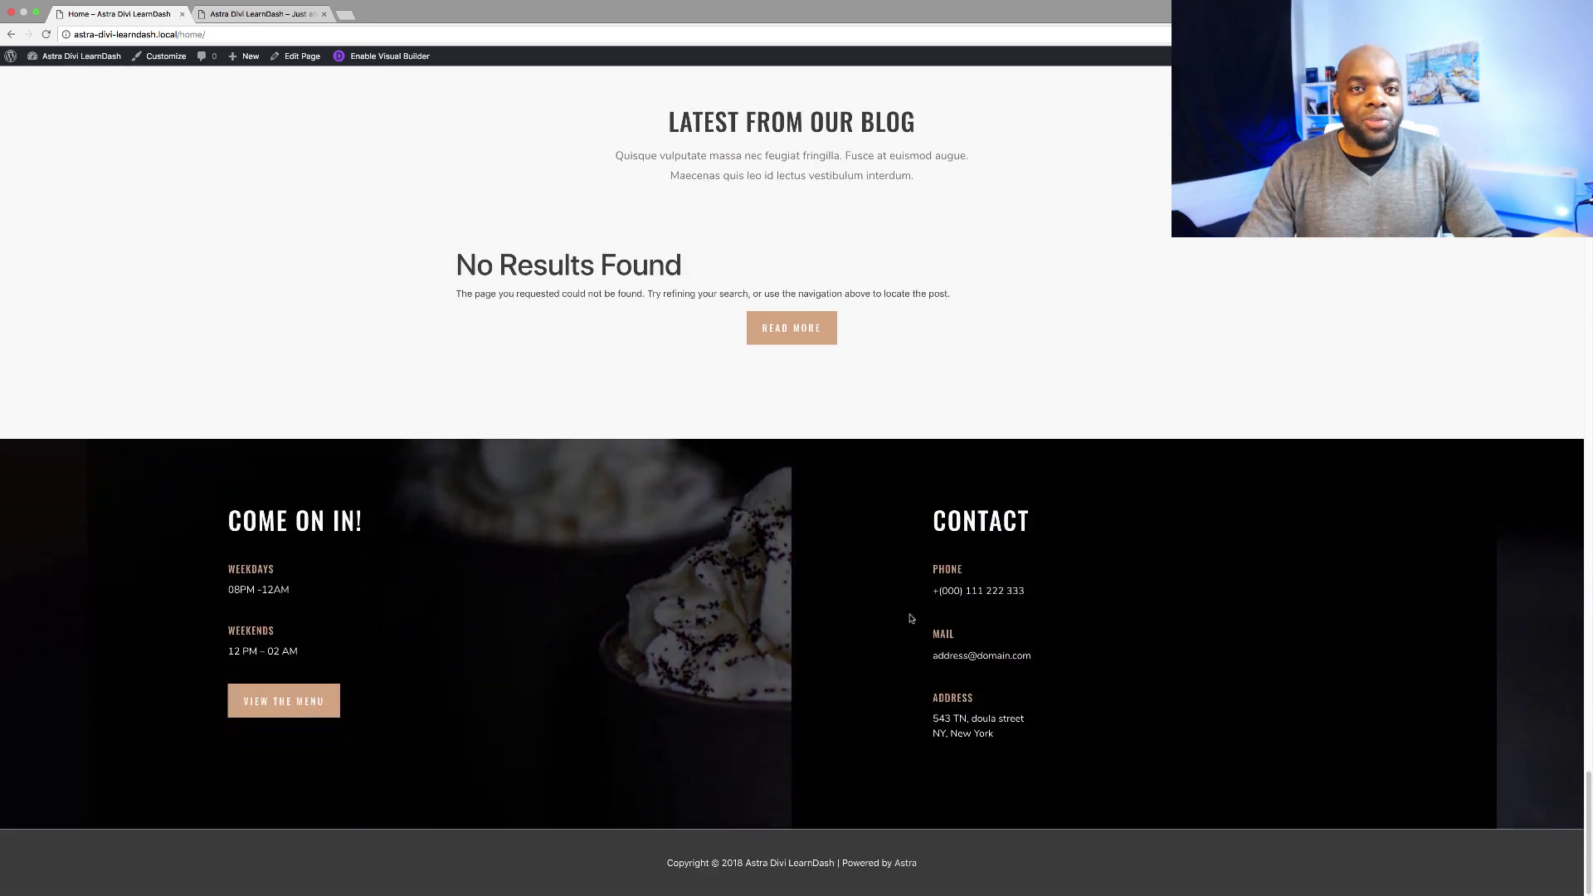